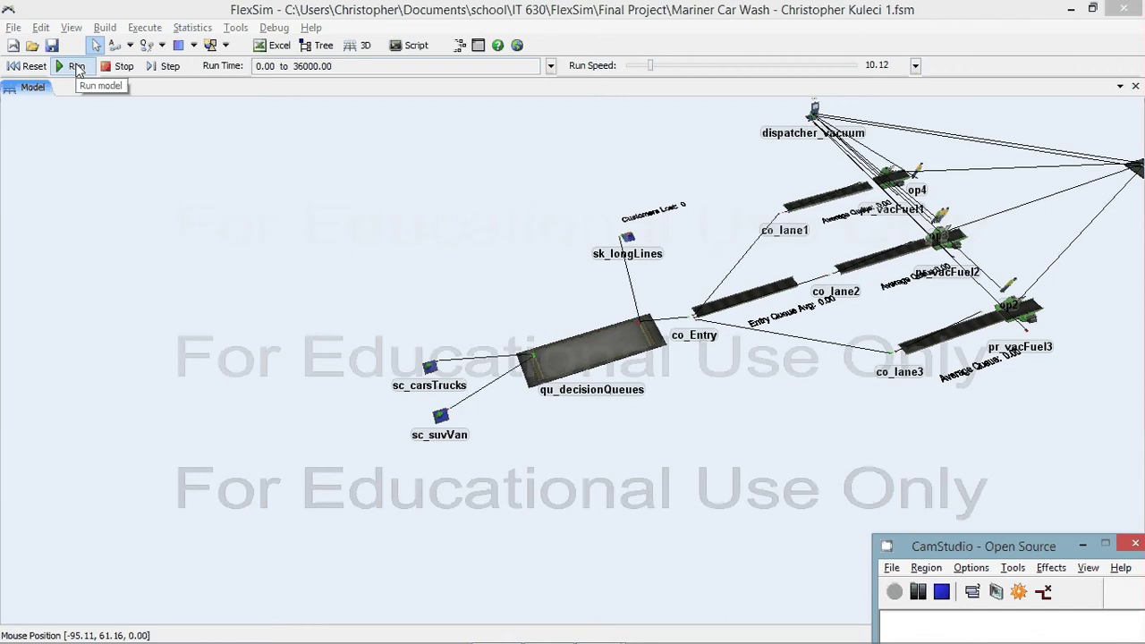
# - Run the car wash simulation and examine the vehicle sources, the decision queue and the entry conveyor
pyautogui.click(77, 67)
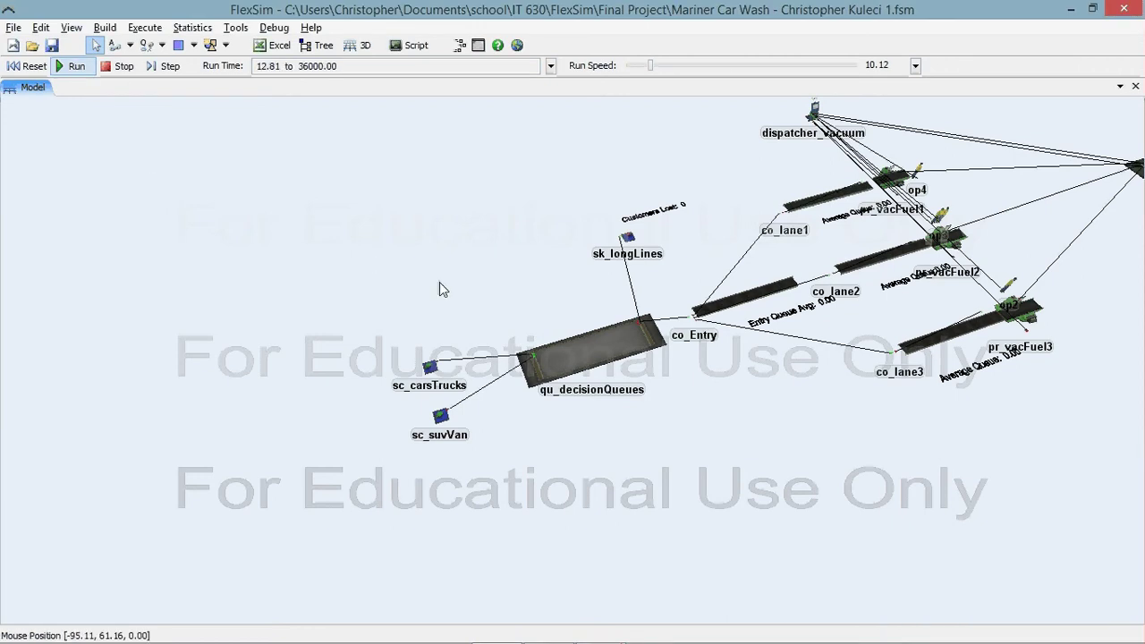
pyautogui.moveTo(456, 281); pyautogui.dragTo(408, 285)
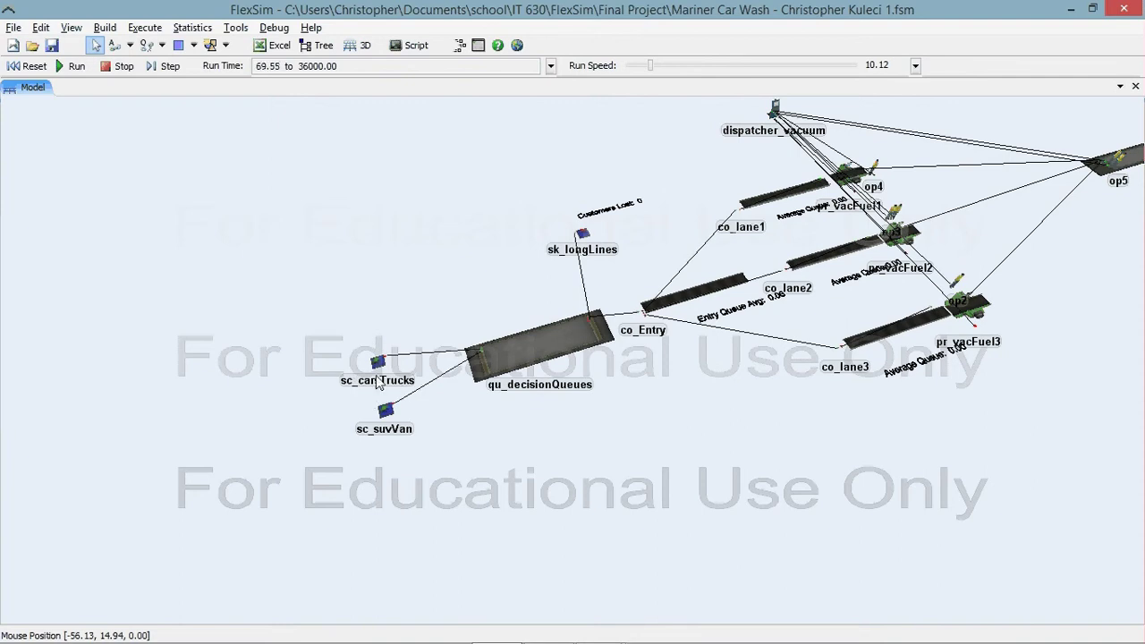
pyautogui.moveTo(542, 434); pyautogui.dragTo(529, 439)
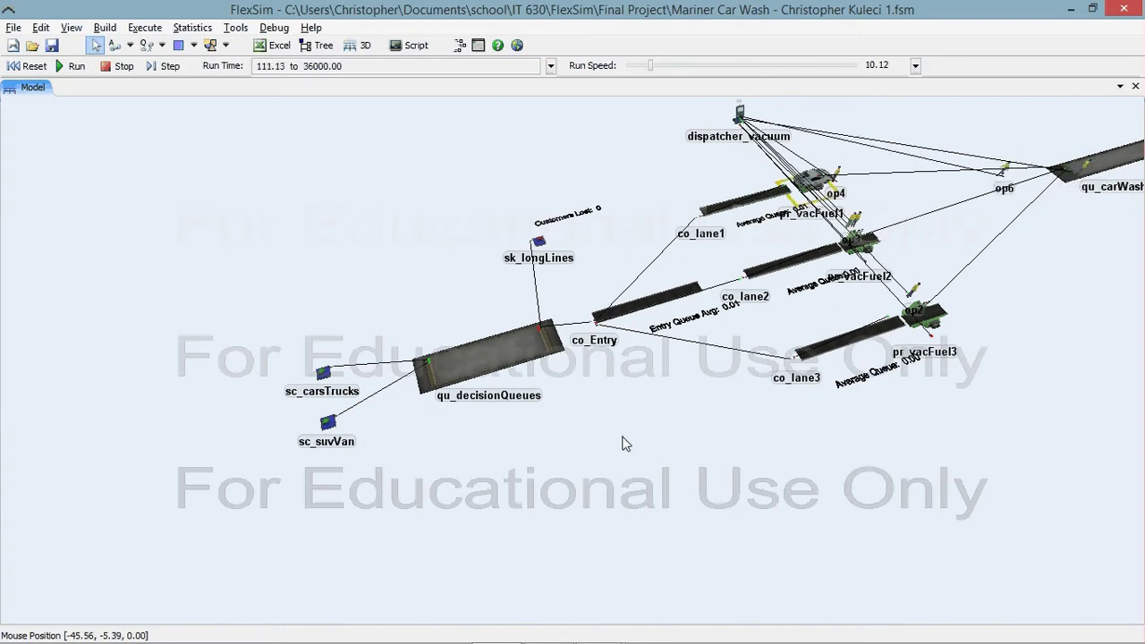
pyautogui.moveTo(634, 427); pyautogui.dragTo(527, 464)
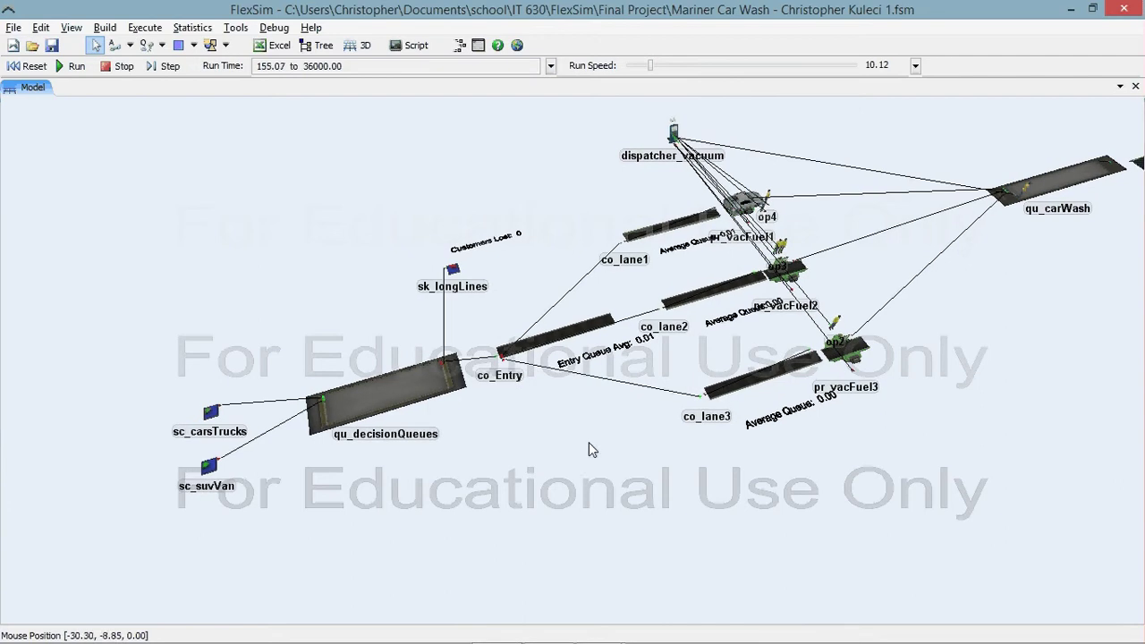
pyautogui.moveTo(589, 442); pyautogui.dragTo(551, 436)
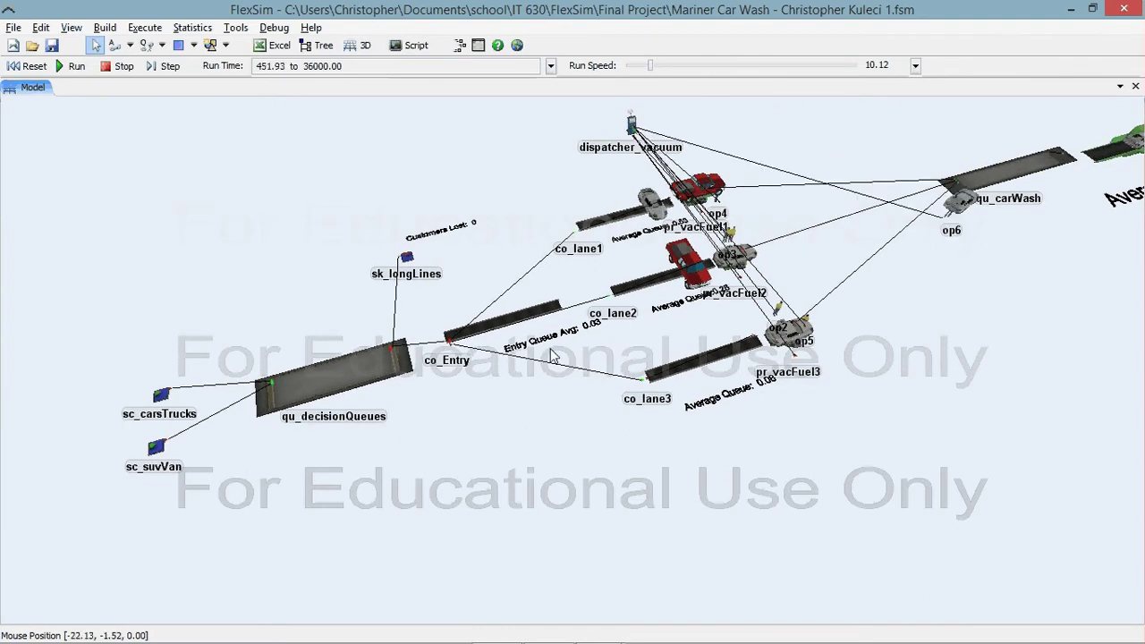
# - Examine the three fuel and vacuum lanes with their operators and average queue displays from several angles
pyautogui.moveTo(616, 343); pyautogui.dragTo(514, 365)
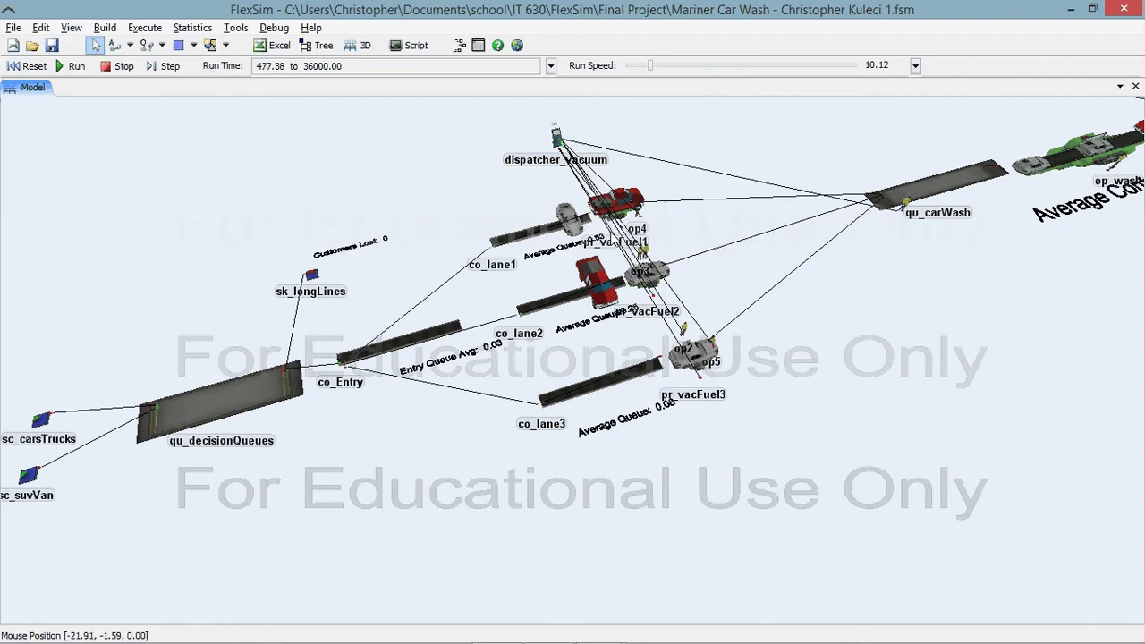
pyautogui.scroll(3, 808, 223)
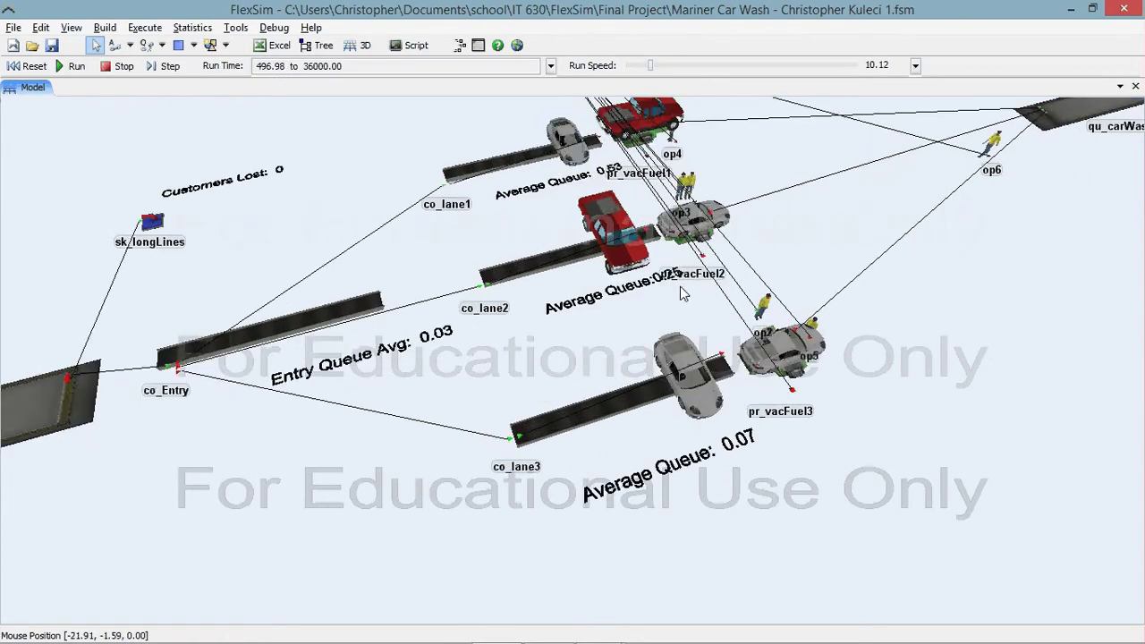
pyautogui.scroll(1, 774, 274)
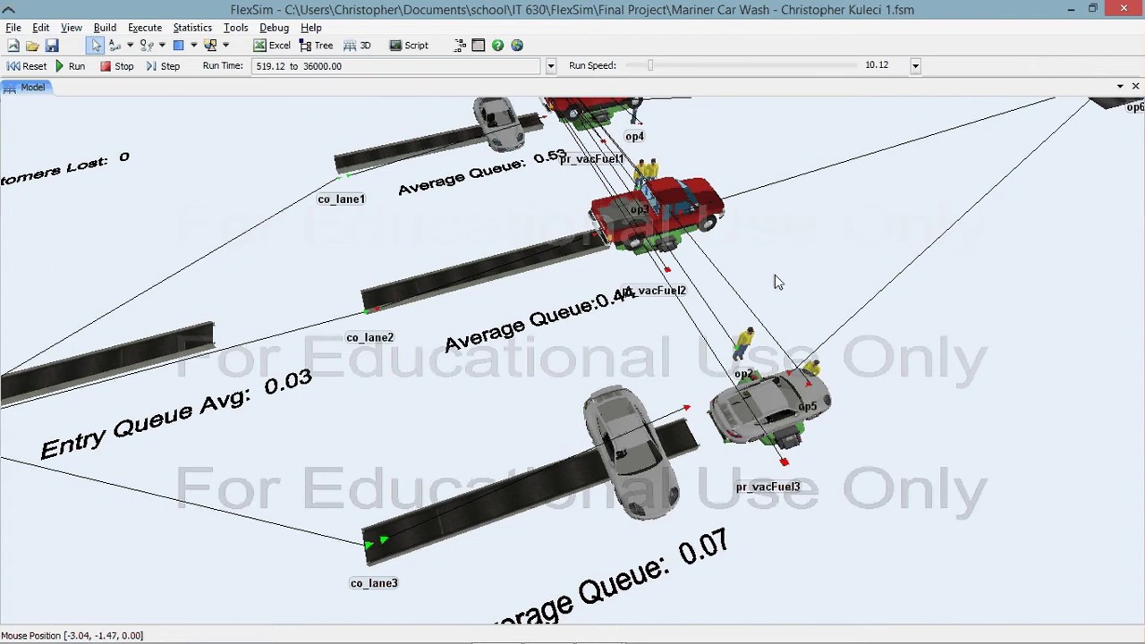
pyautogui.moveTo(721, 149); pyautogui.dragTo(670, 161, button='right')
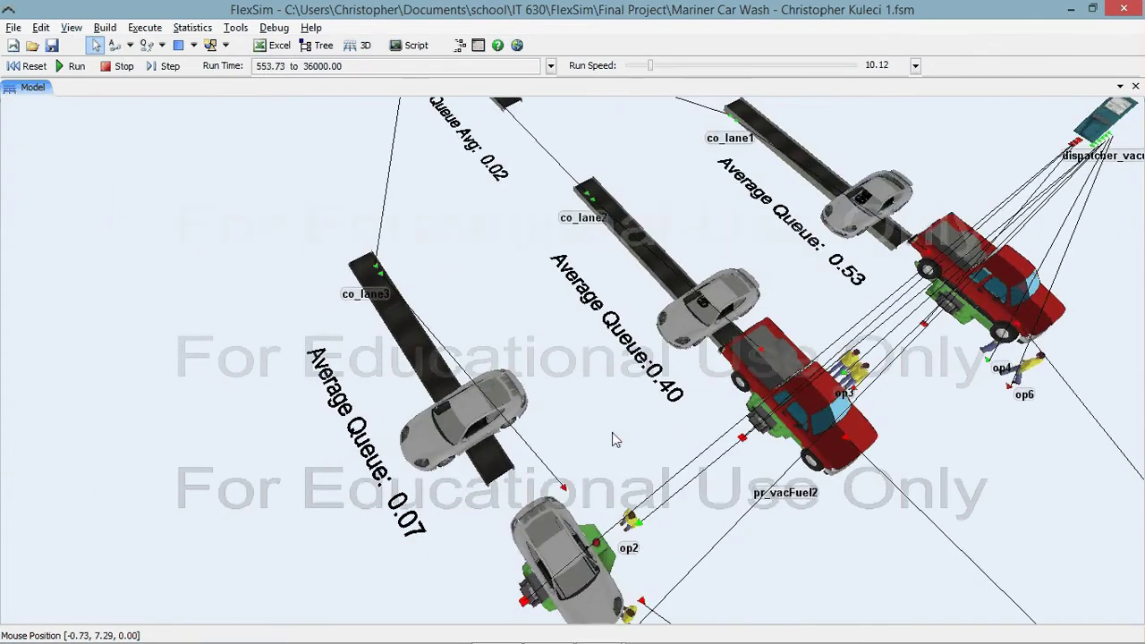
pyautogui.moveTo(605, 393); pyautogui.dragTo(601, 388, button='right')
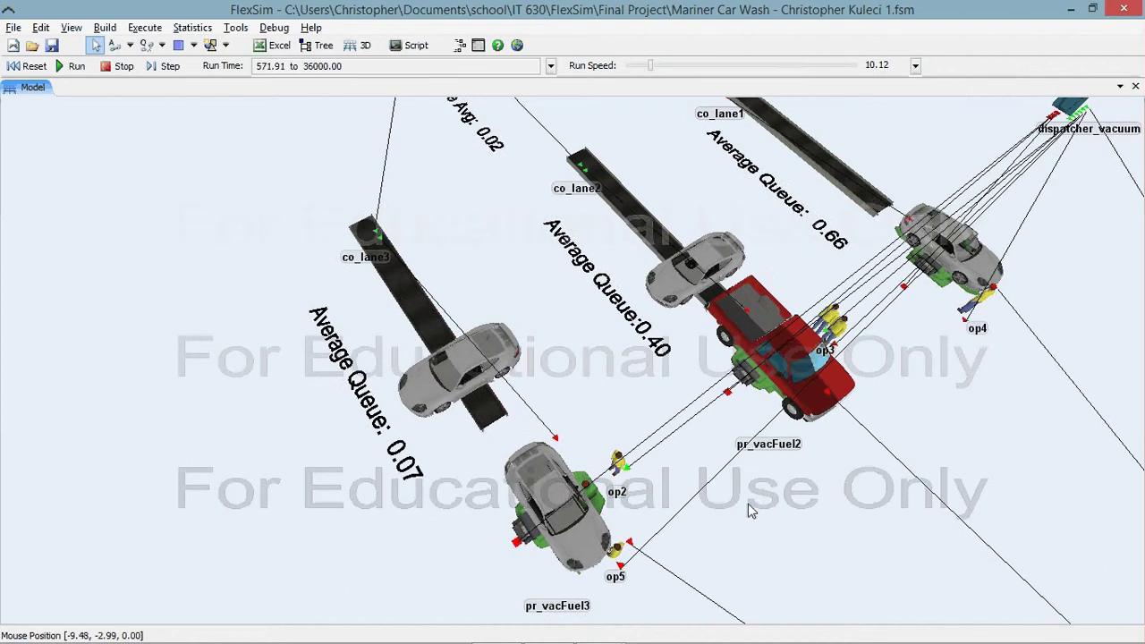
pyautogui.moveTo(748, 504); pyautogui.dragTo(705, 478, button='right')
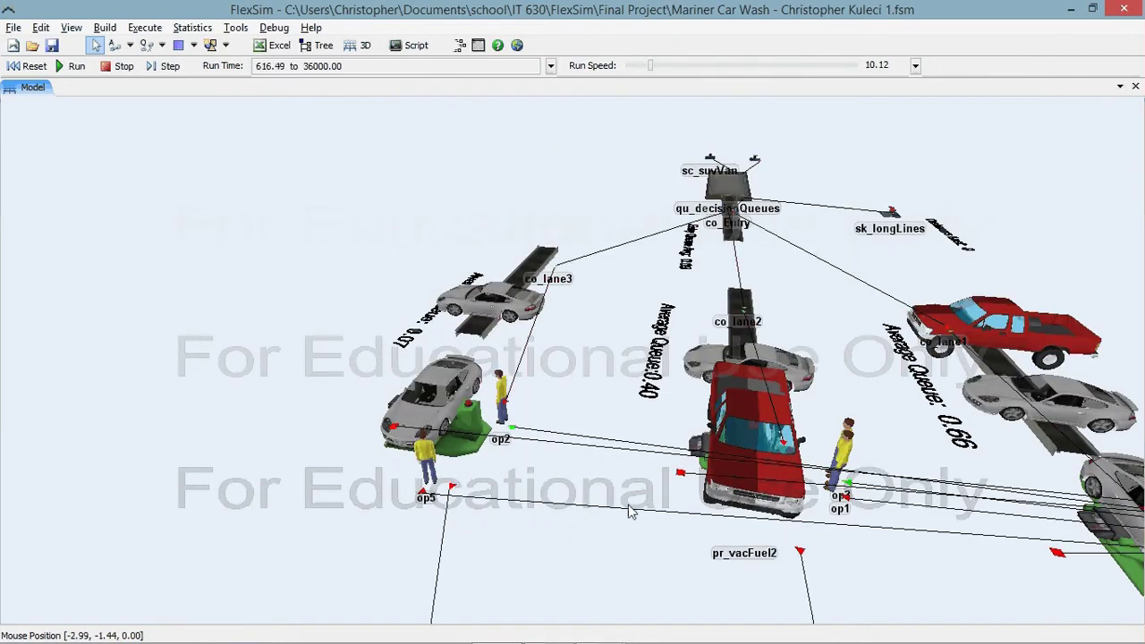
pyautogui.moveTo(554, 472); pyautogui.dragTo(545, 469, button='right')
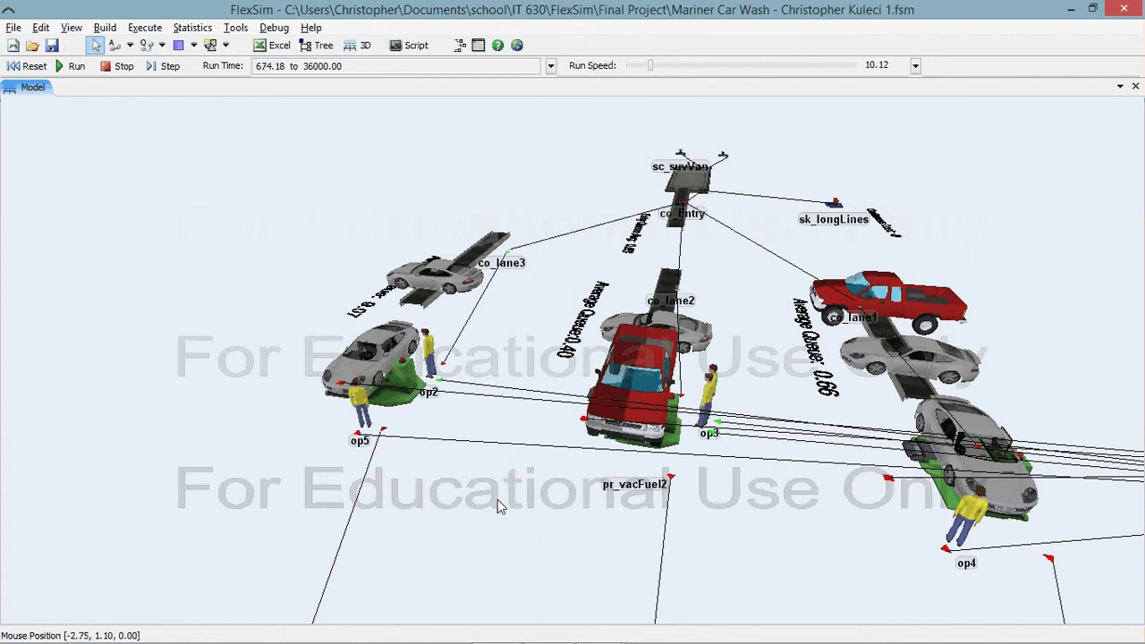
pyautogui.moveTo(499, 504); pyautogui.dragTo(795, 429, button='right')
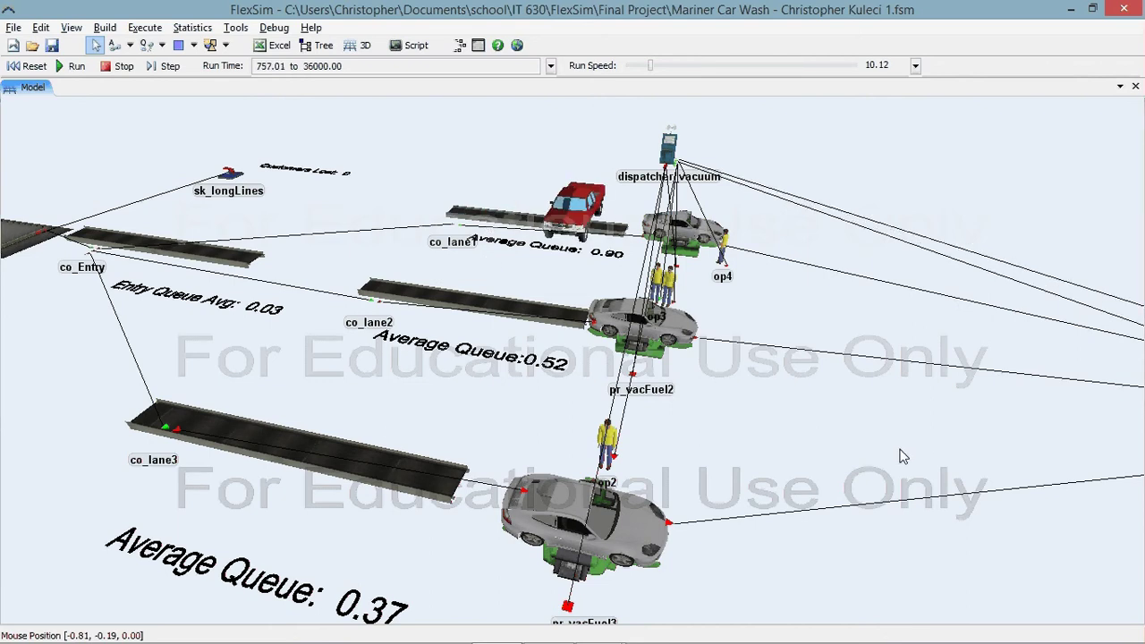
# - Follow the vehicle flow from the vacuum stations through the car wash queue to the wash conveyor
pyautogui.scroll(-3, 901, 455)
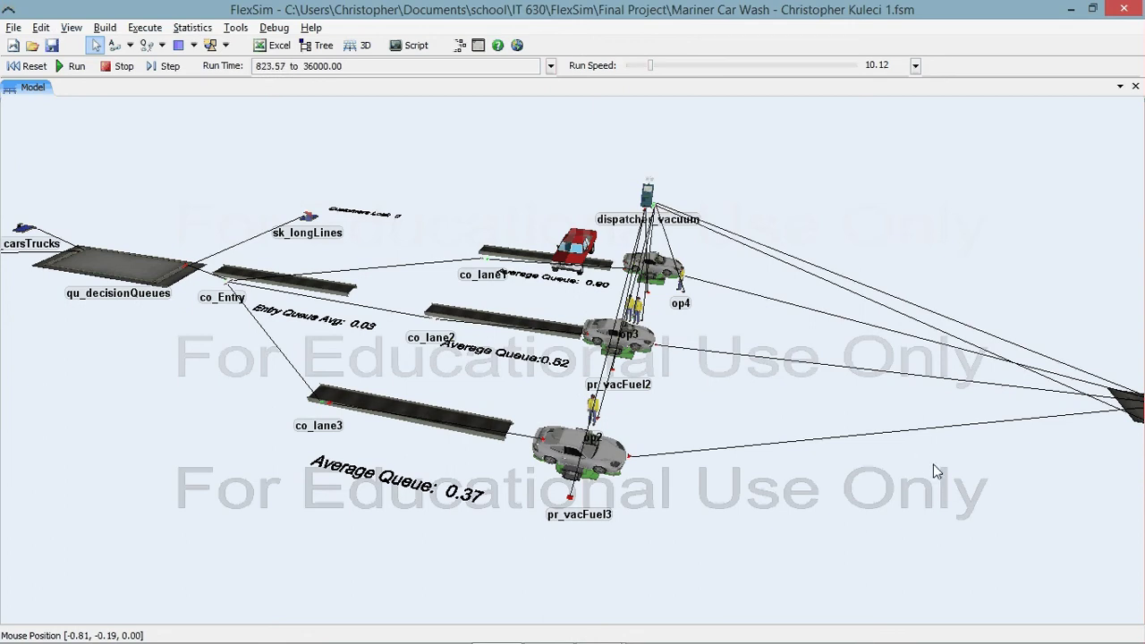
pyautogui.moveTo(916, 460); pyautogui.dragTo(890, 453)
pyautogui.moveTo(811, 455); pyautogui.dragTo(726, 411)
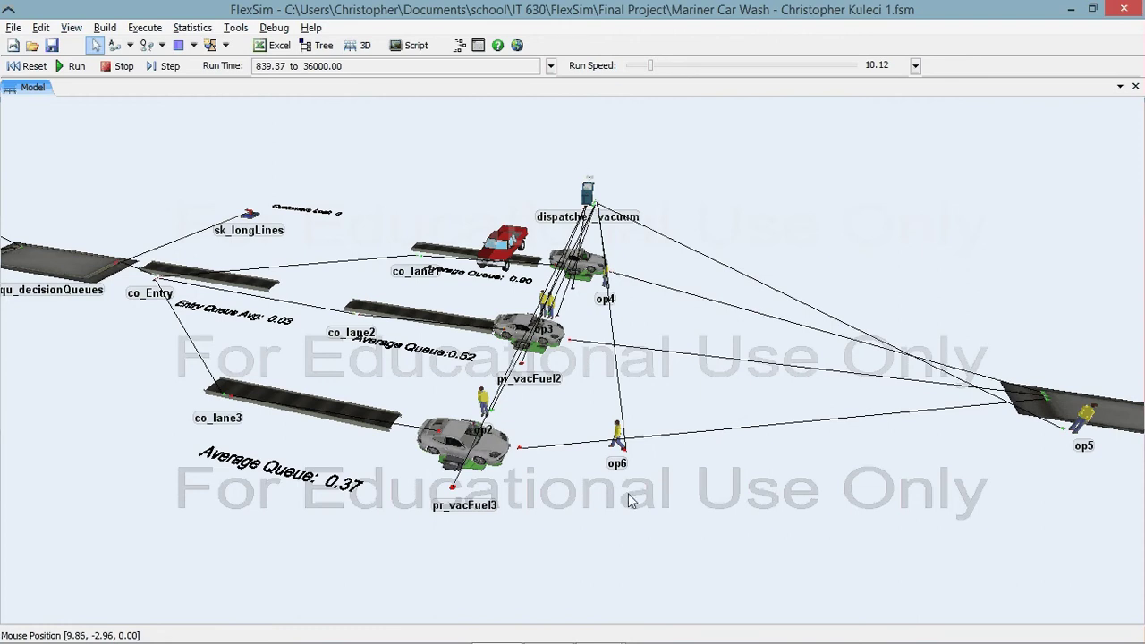
pyautogui.moveTo(859, 492); pyautogui.dragTo(791, 489)
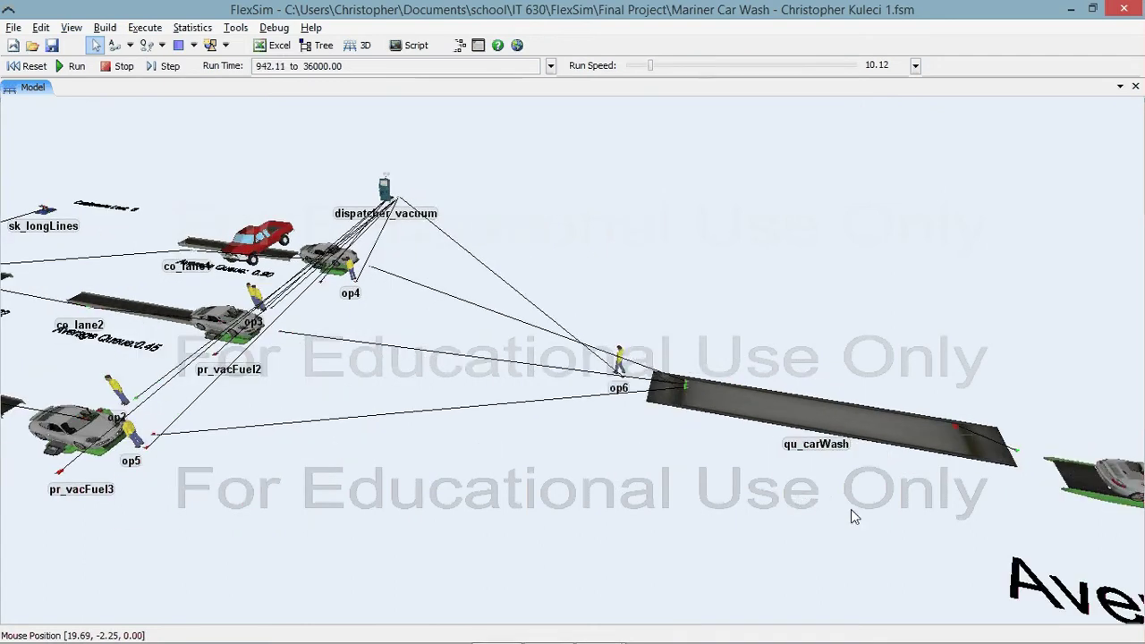
pyautogui.moveTo(689, 475); pyautogui.dragTo(655, 467)
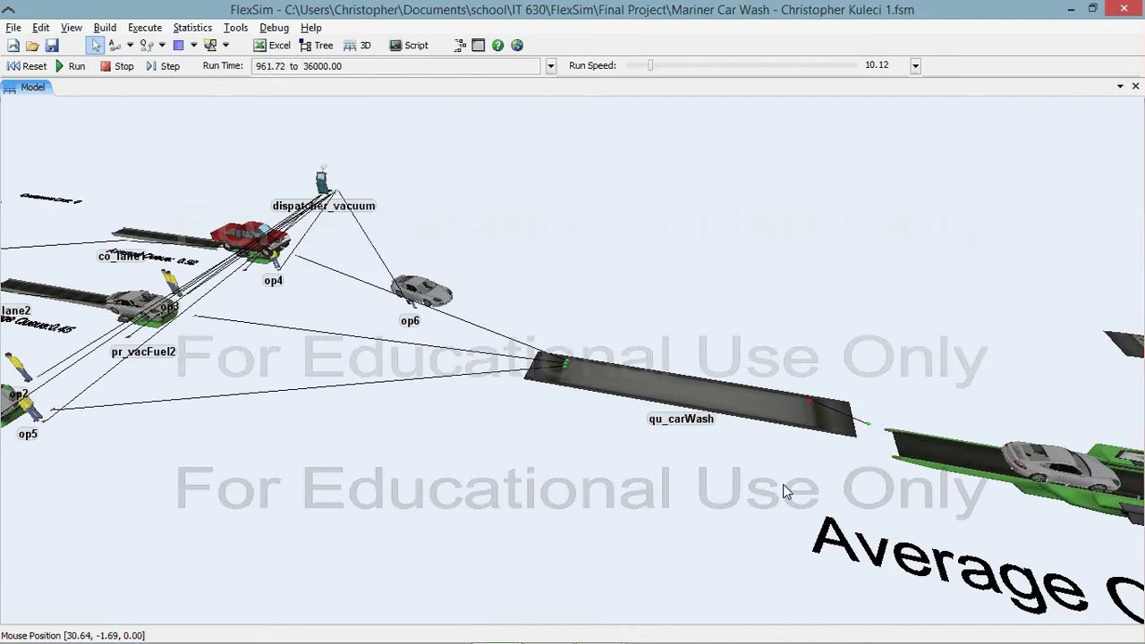
pyautogui.moveTo(796, 479); pyautogui.dragTo(93, 451)
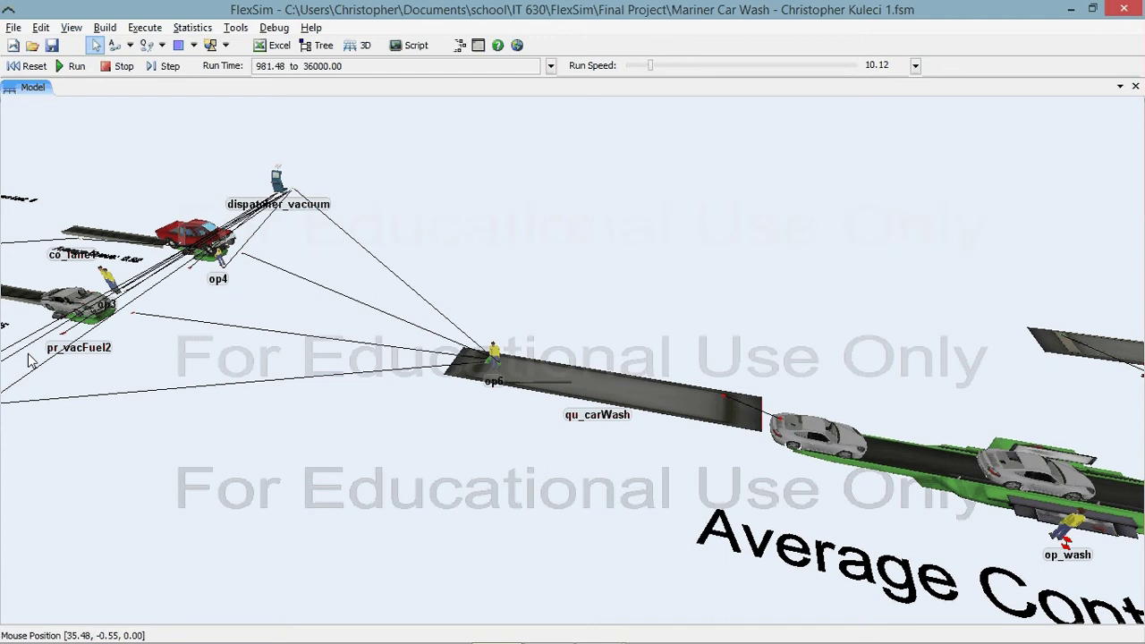
pyautogui.moveTo(644, 551); pyautogui.dragTo(539, 477)
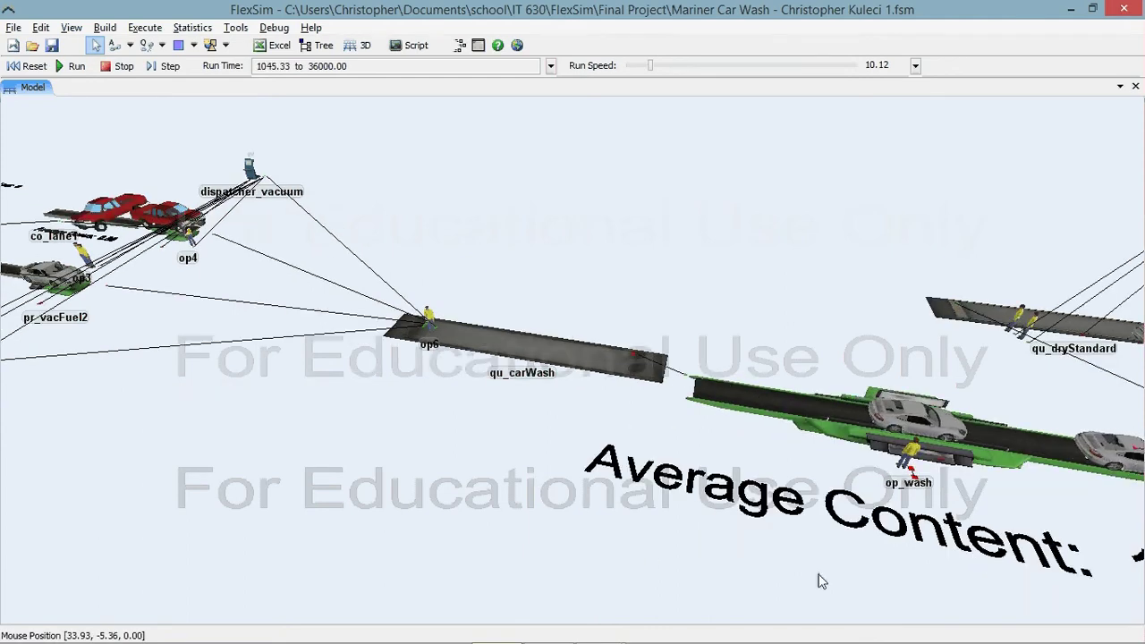
pyautogui.moveTo(625, 544); pyautogui.dragTo(640, 543, button='right')
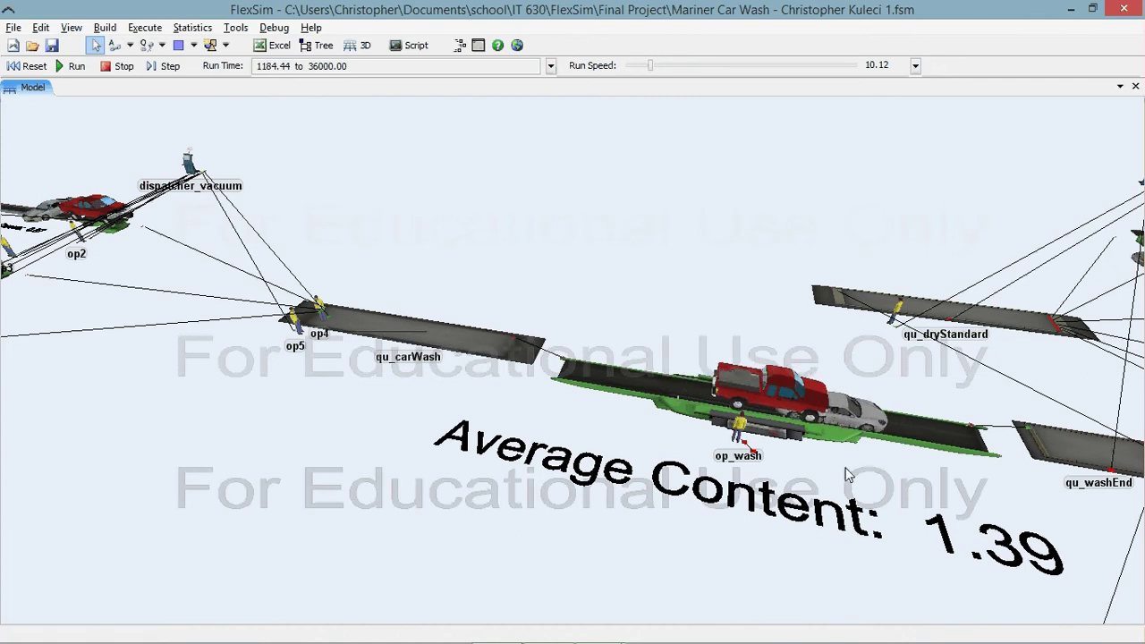
# - Examine the flow from the car wash through the wash-end and standard drying queues to the six drying stations
pyautogui.moveTo(818, 554); pyautogui.dragTo(419, 528)
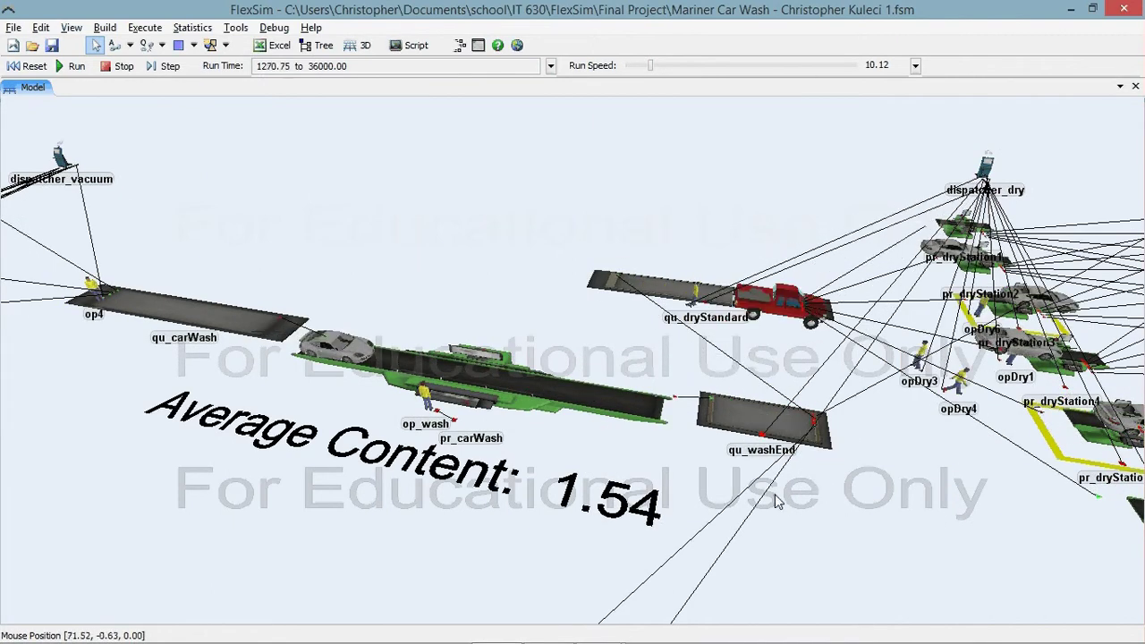
pyautogui.moveTo(777, 503); pyautogui.dragTo(713, 492)
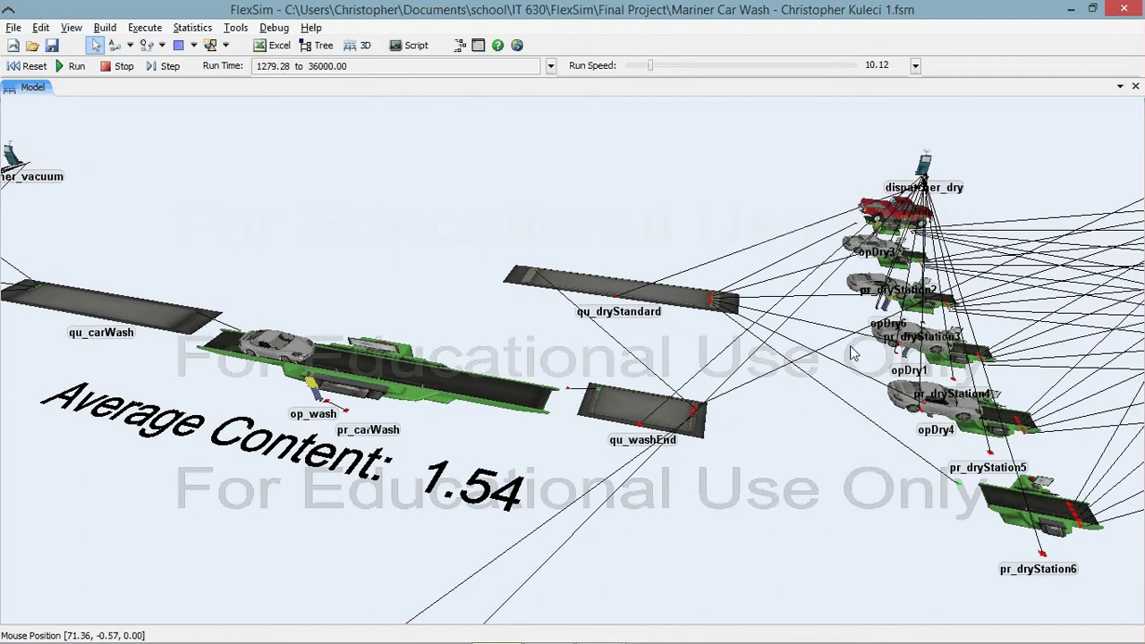
pyautogui.moveTo(930, 559); pyautogui.dragTo(844, 522)
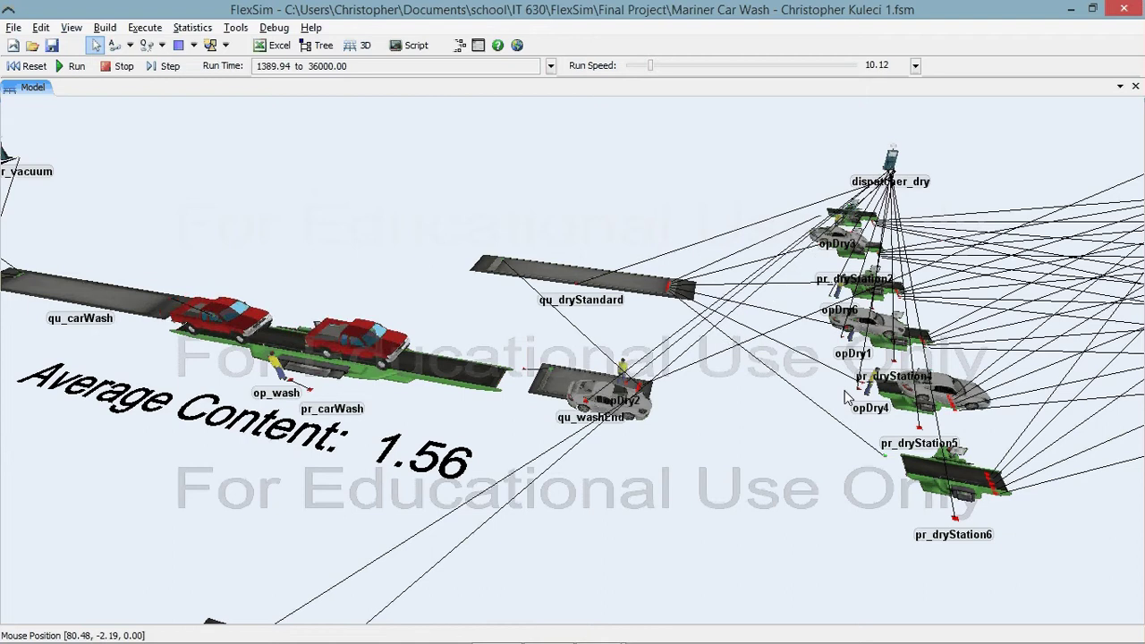
pyautogui.moveTo(727, 492); pyautogui.dragTo(779, 446)
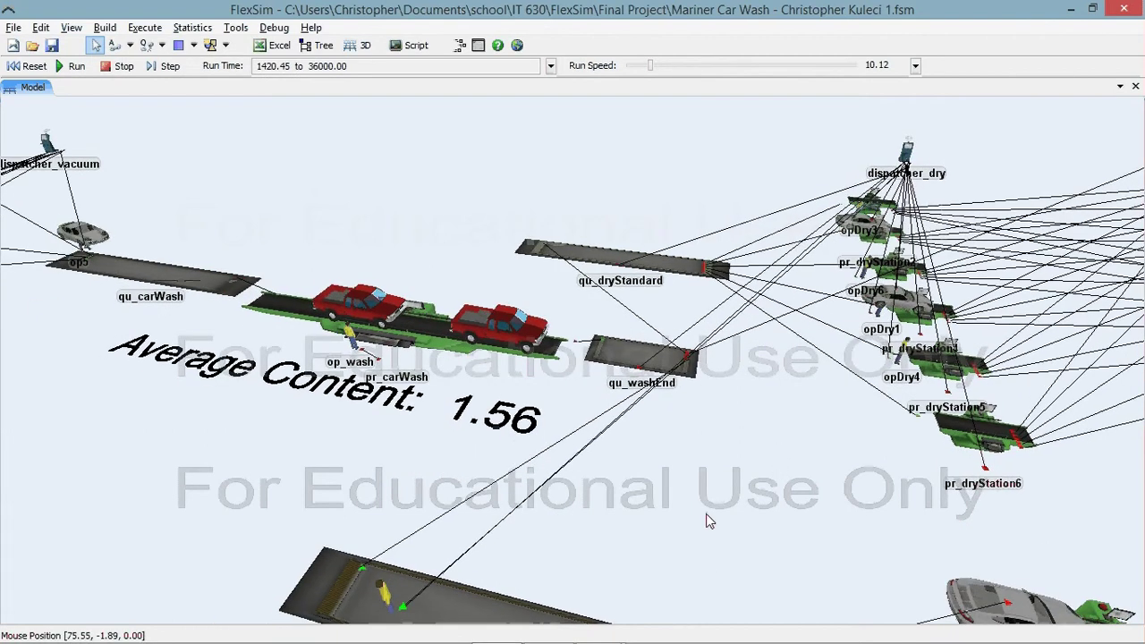
# - Examine the detailing branch, from its queue through the detail shops to the exterior and interior detail sinks
pyautogui.scroll(-2, 719, 391)
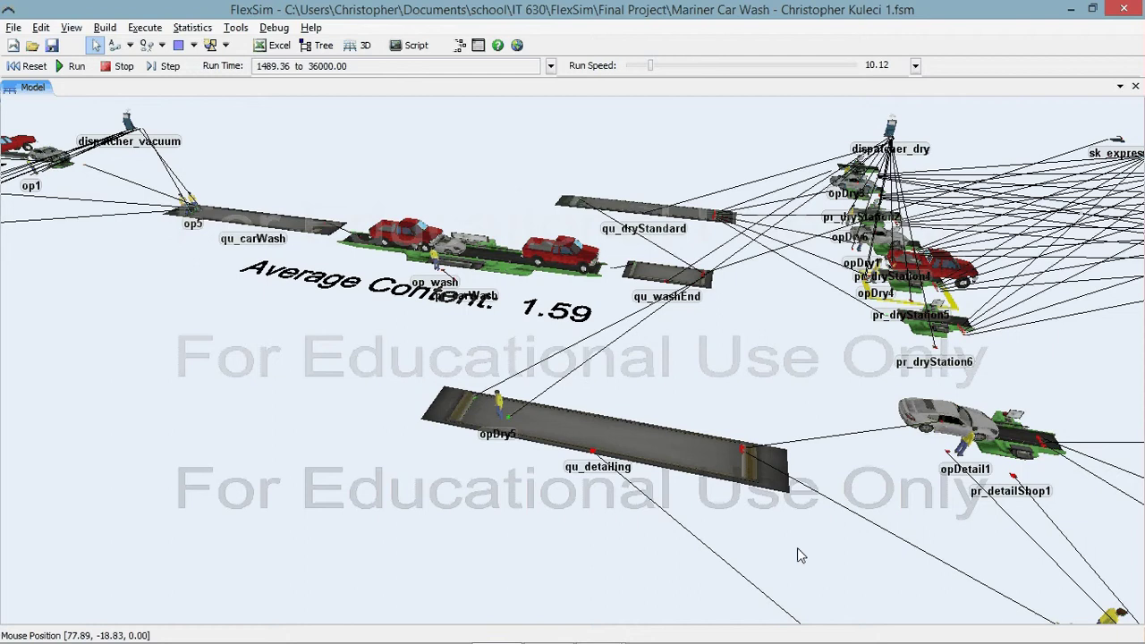
pyautogui.scroll(-1, 795, 549)
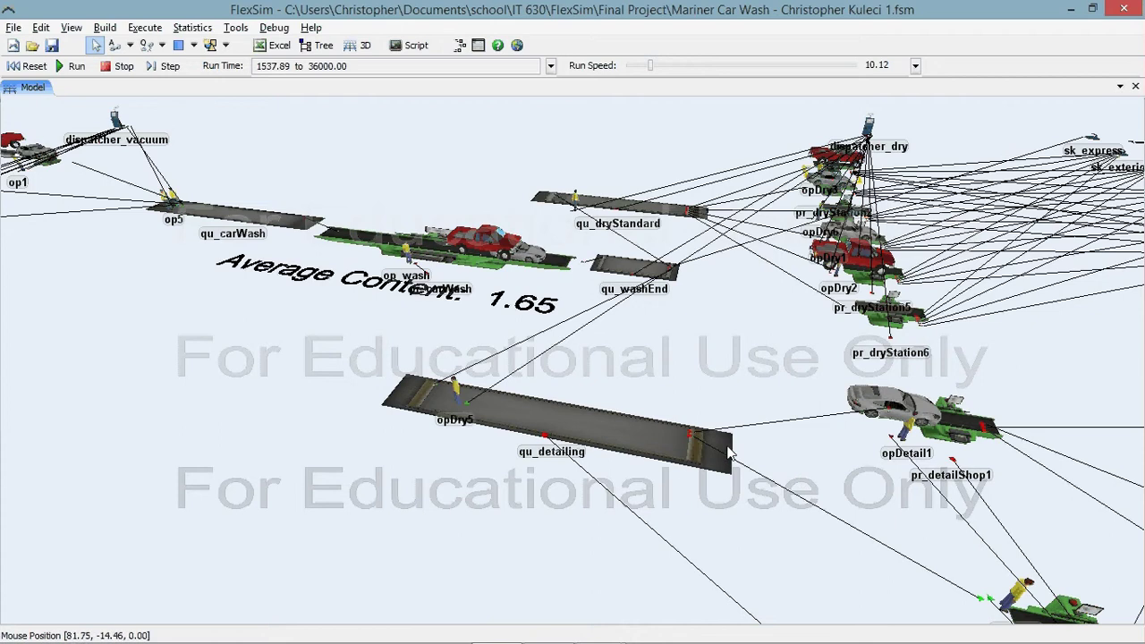
pyautogui.moveTo(729, 452); pyautogui.dragTo(688, 436)
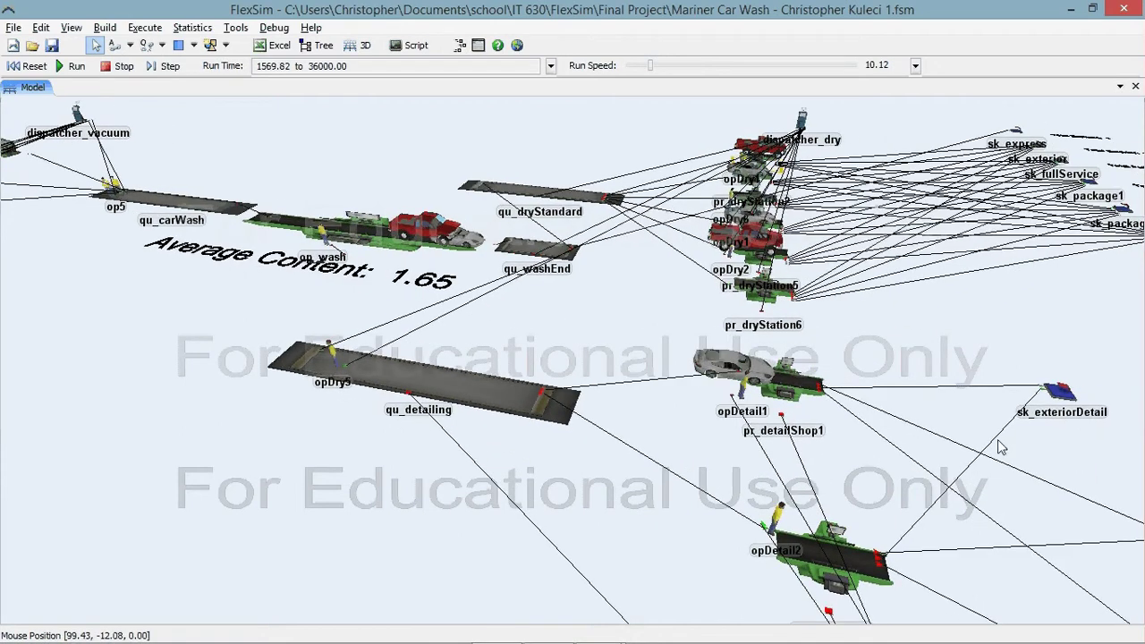
pyautogui.moveTo(1002, 447); pyautogui.dragTo(943, 424)
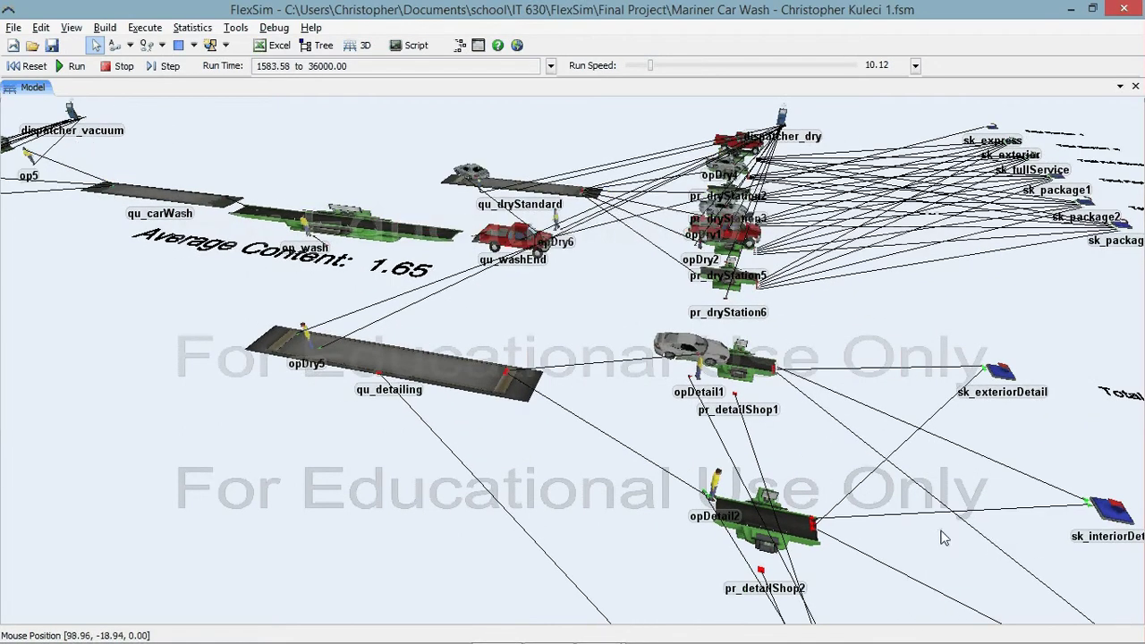
pyautogui.moveTo(941, 537); pyautogui.dragTo(849, 511)
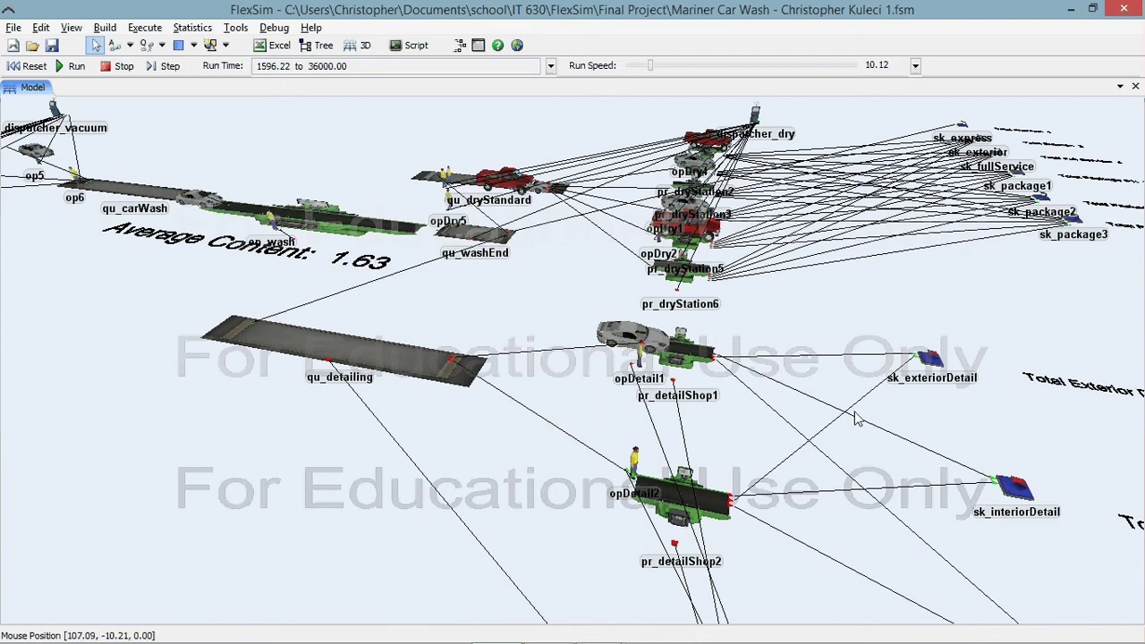
pyautogui.moveTo(856, 419); pyautogui.dragTo(972, 431)
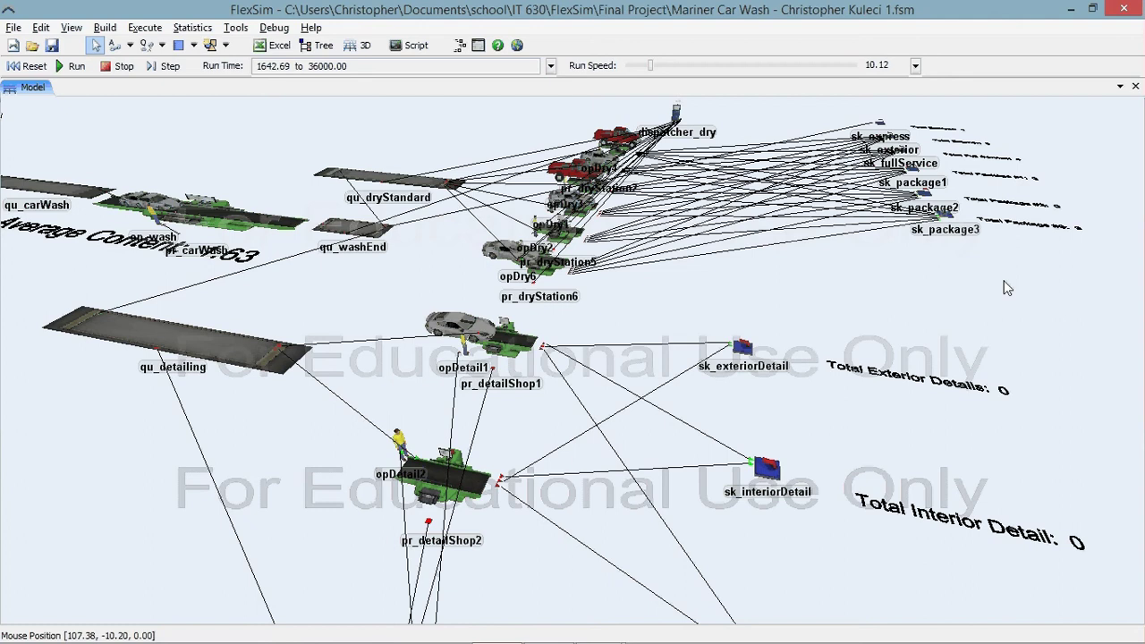
# - Examine the express, exterior, full-service and package sinks with their total displays beyond the drying stations
pyautogui.scroll(5, 966, 348)
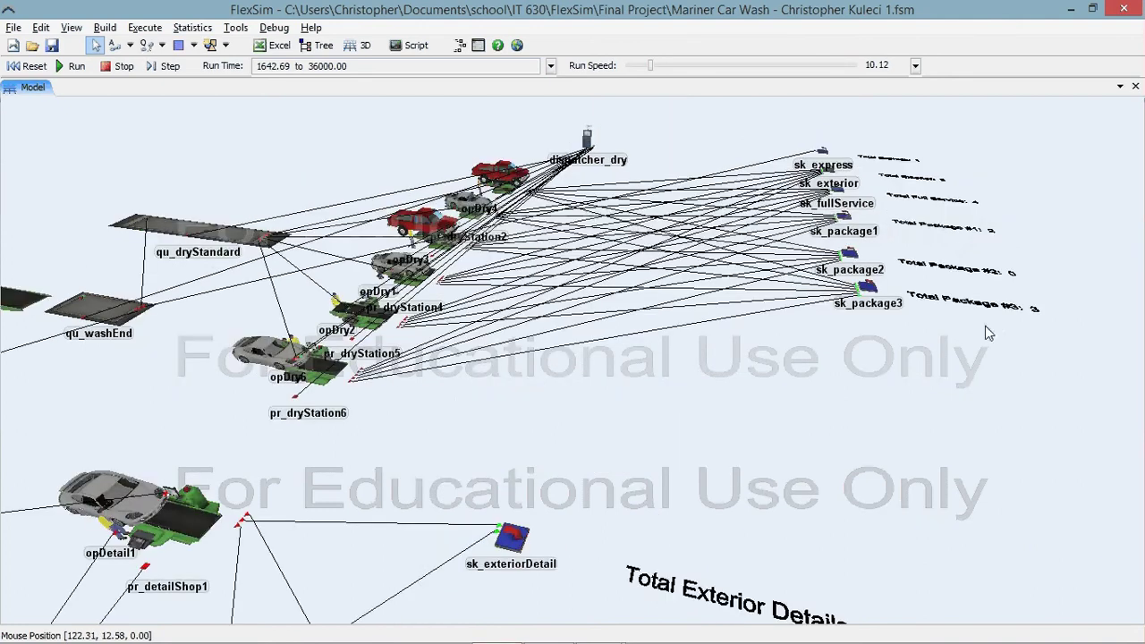
pyautogui.scroll(3, 932, 412)
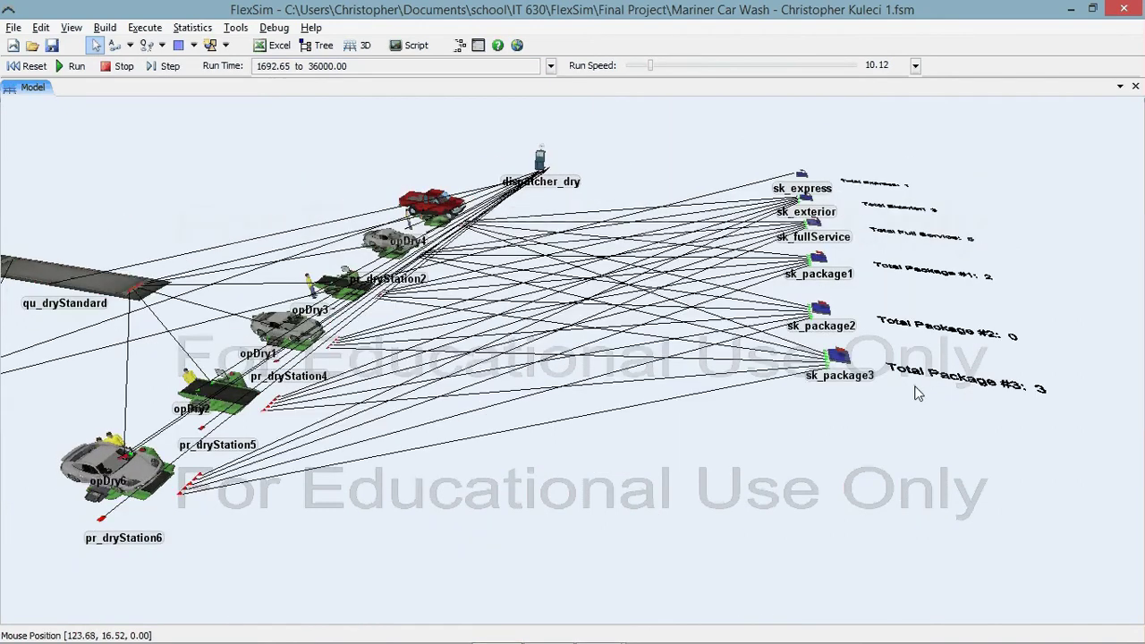
pyautogui.scroll(3, 929, 396)
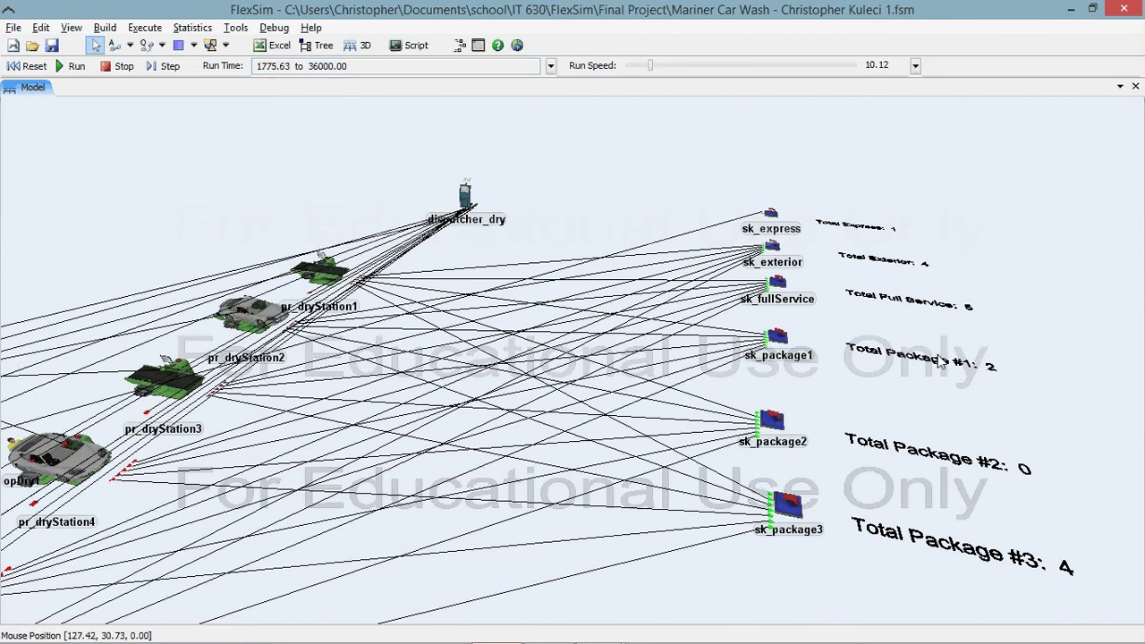
pyautogui.moveTo(72, 231); pyautogui.dragTo(93, 223)
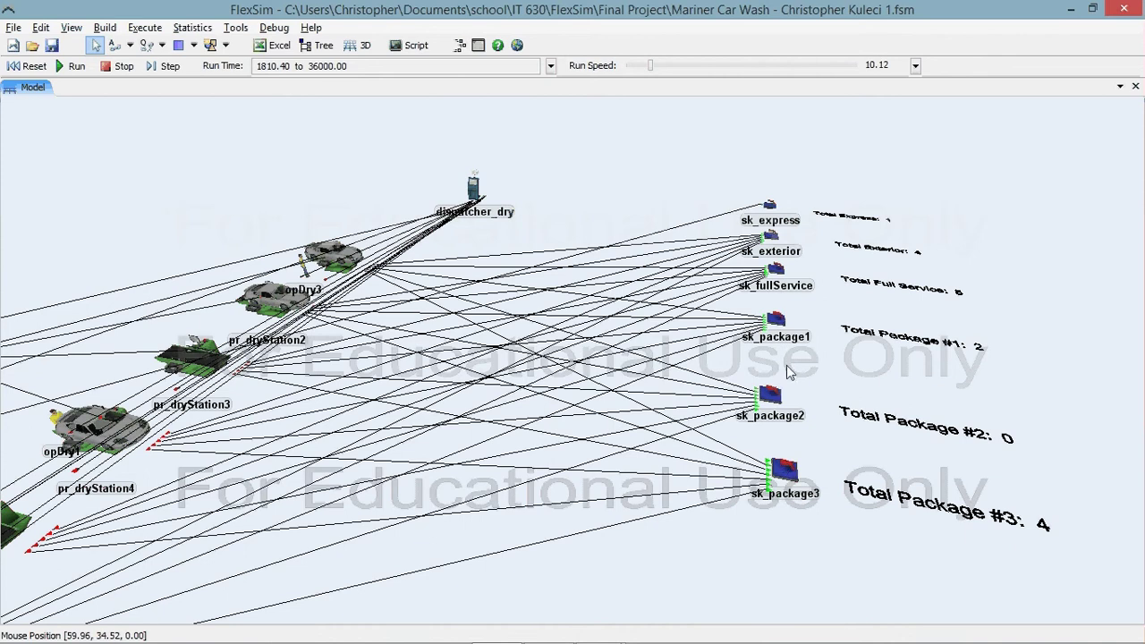
# - Open the gt_customerType global table to review the customer type percentages
pyautogui.click(228, 32)
pyautogui.moveTo(223, 46)
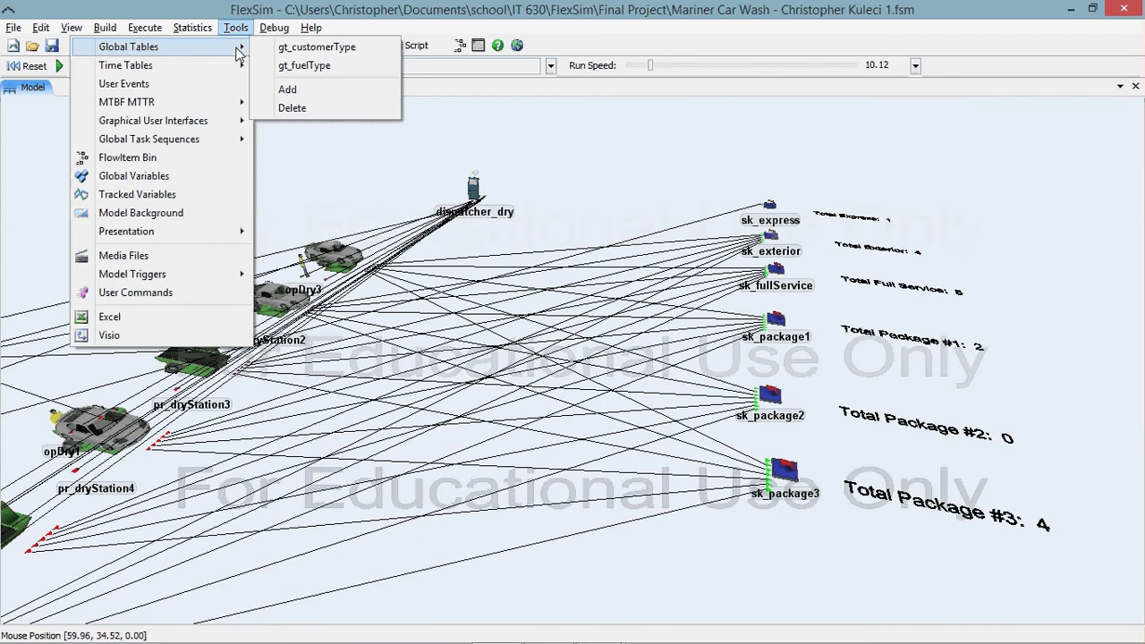
pyautogui.click(304, 49)
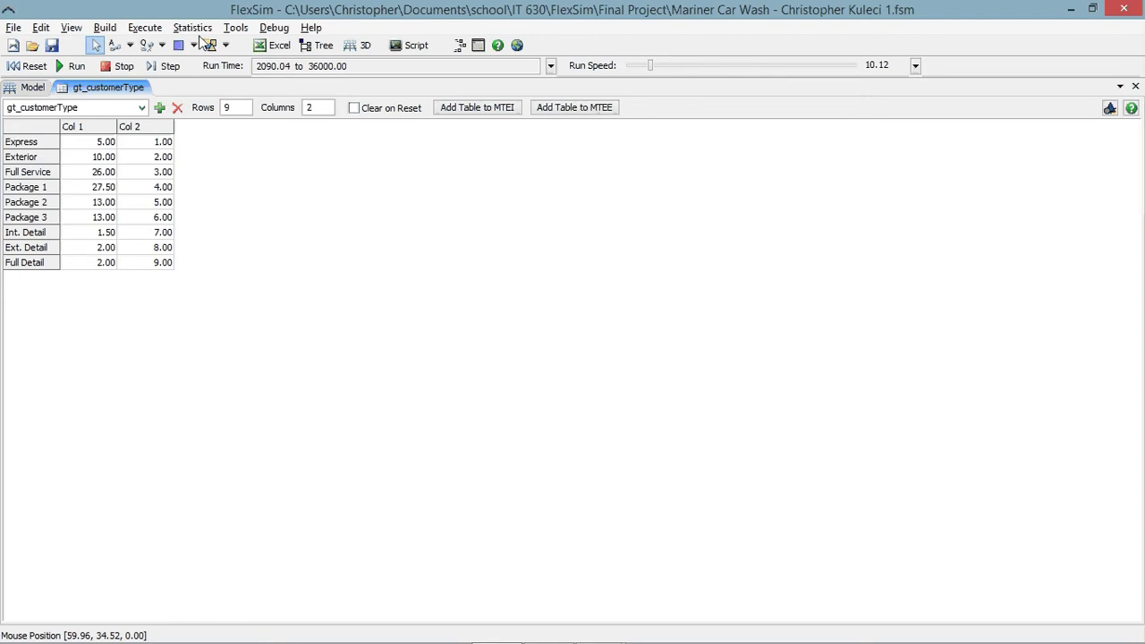
# - Open the gt_fuelType global table to review the split between fuel and no-fuel customers
pyautogui.click(193, 28)
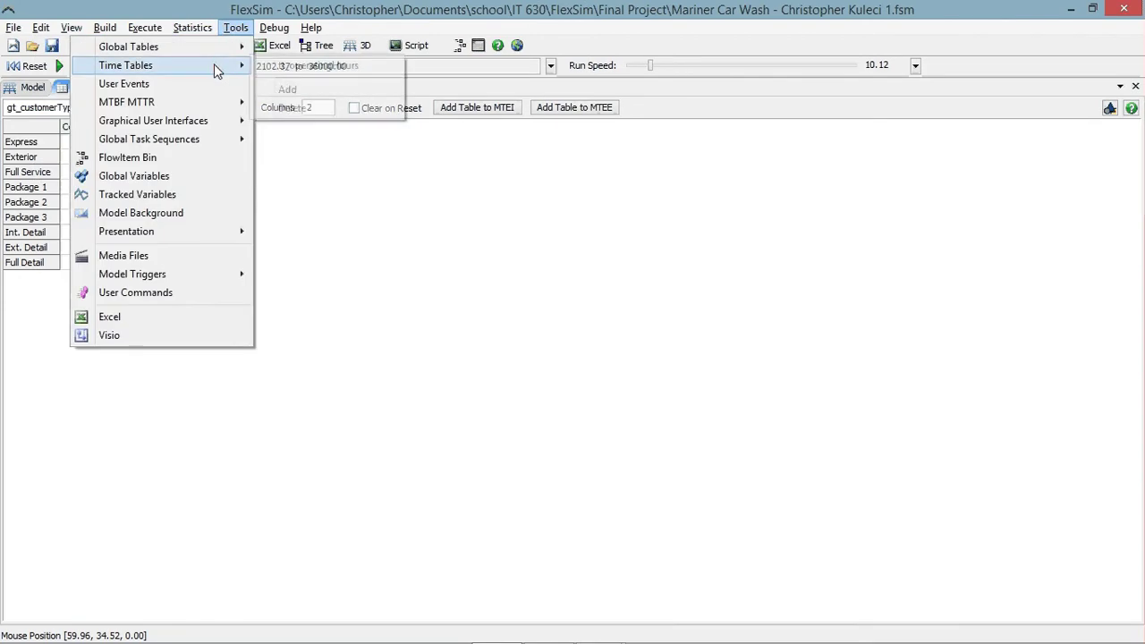
pyautogui.moveTo(224, 57)
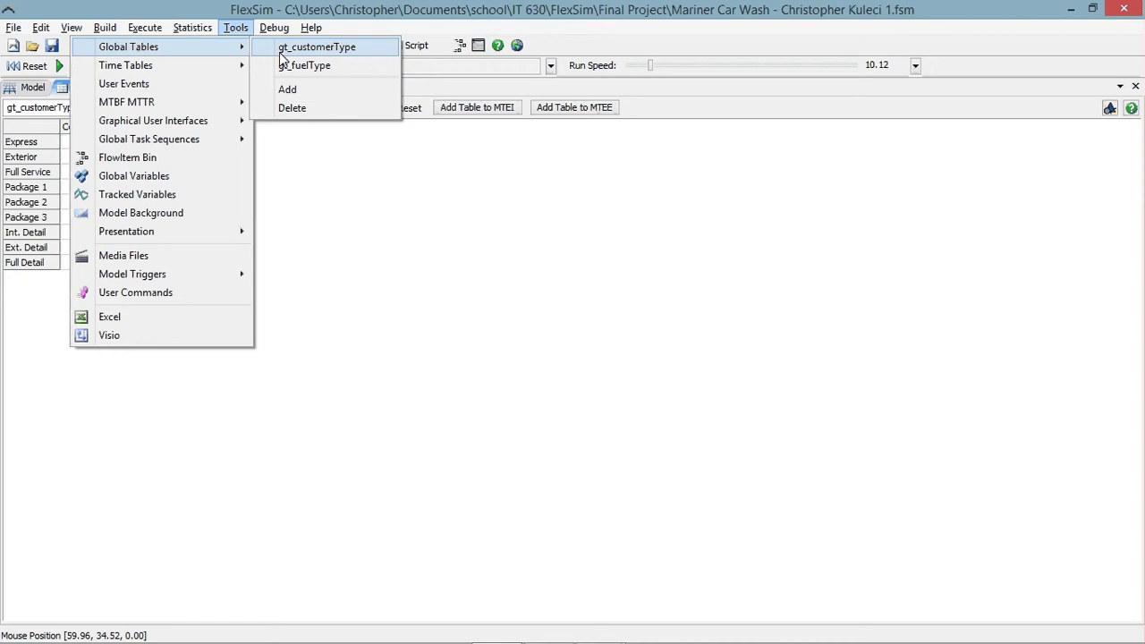
pyautogui.click(284, 62)
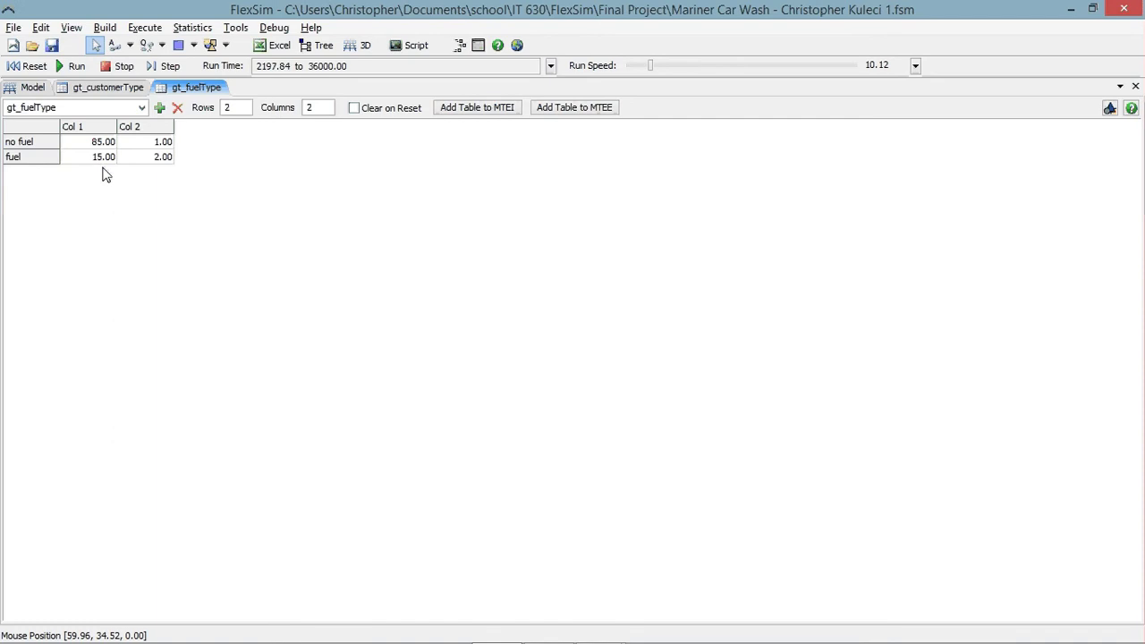
# - Stop the simulation and close both global tables to return to the model view
pyautogui.click(119, 67)
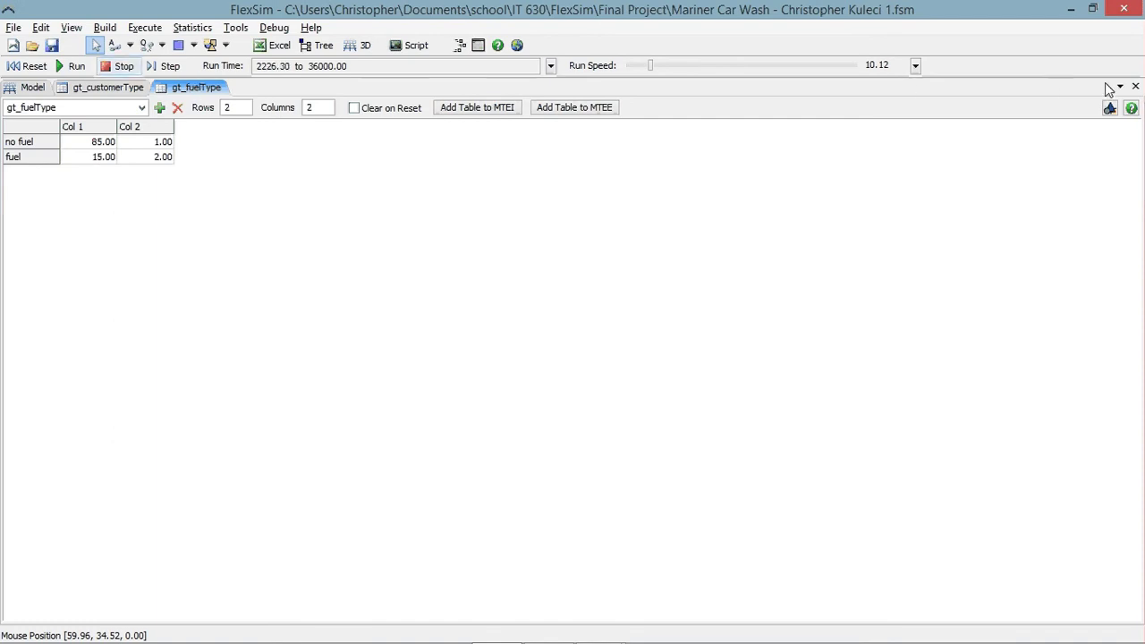
pyautogui.click(1135, 87)
pyautogui.click(1135, 86)
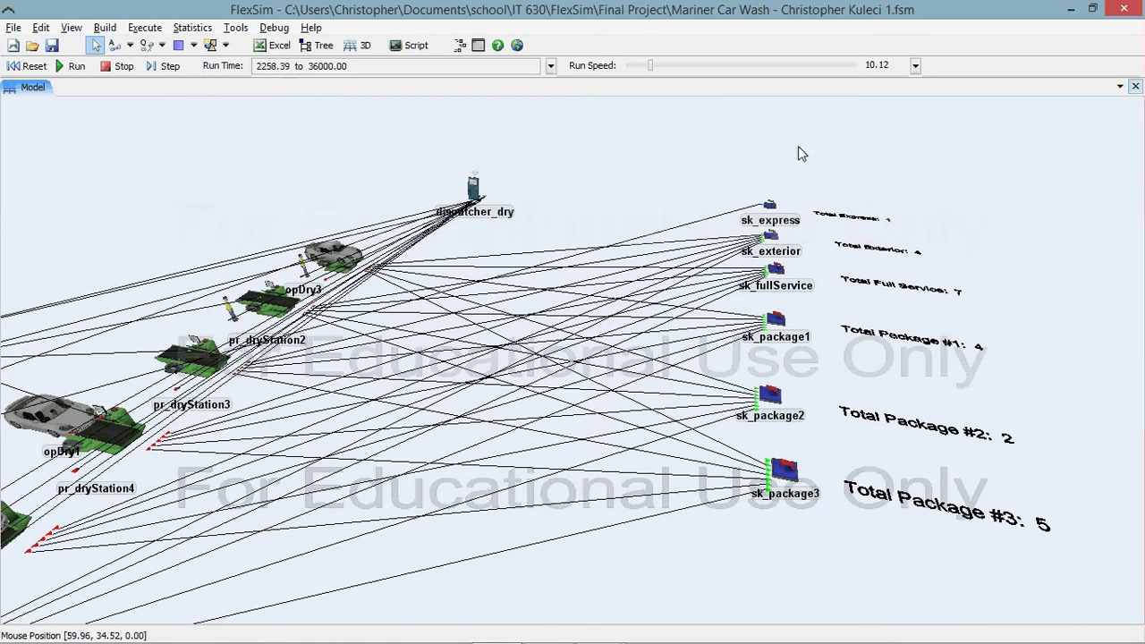
# - Open the recent Mariner Car Wash Alternative model without saving the current model
pyautogui.moveTo(483, 337); pyautogui.dragTo(634, 243)
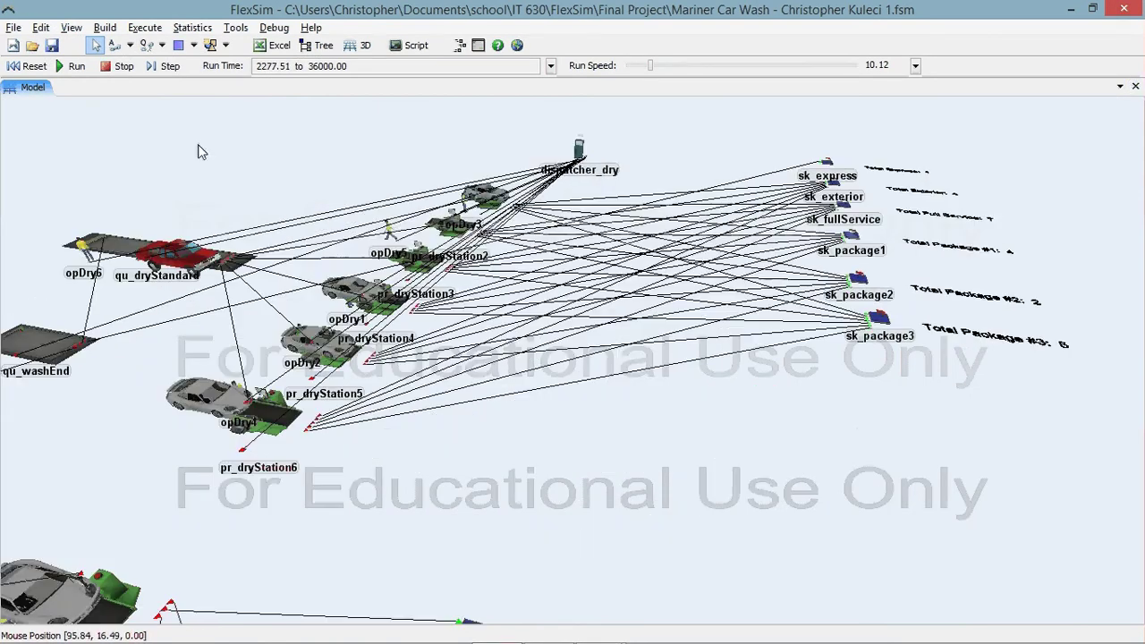
pyautogui.click(13, 29)
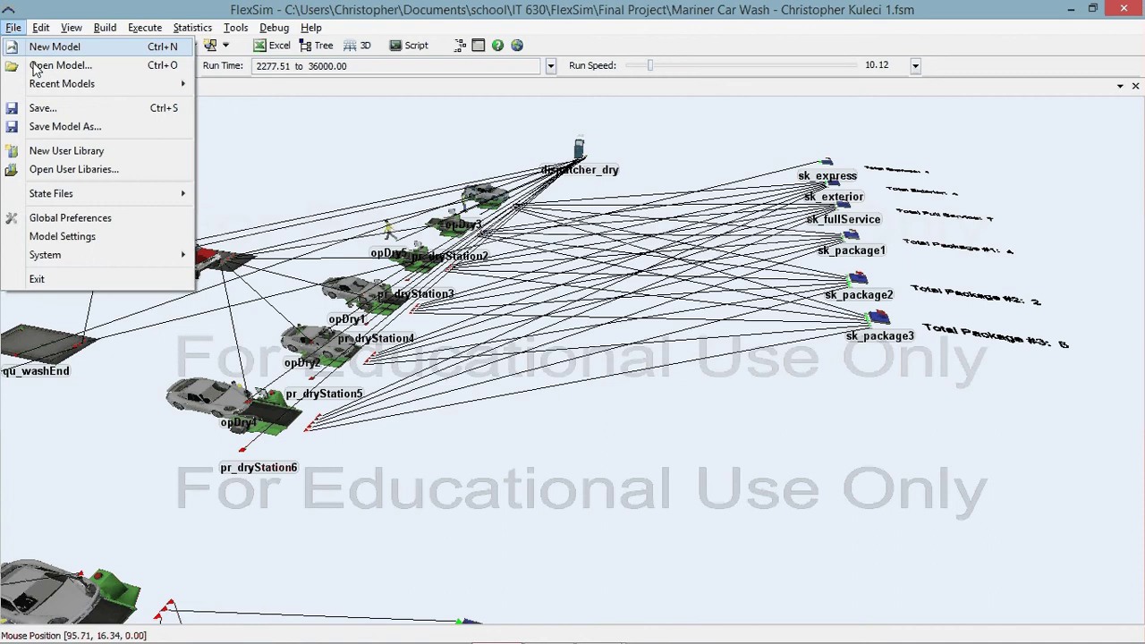
pyautogui.moveTo(49, 85)
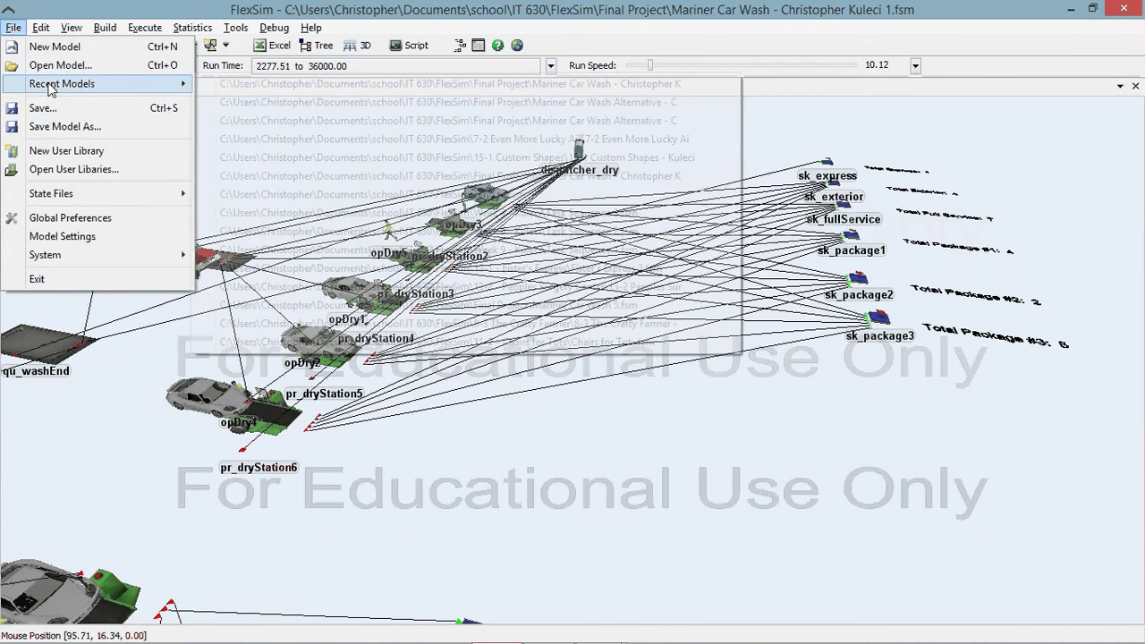
pyautogui.click(265, 102)
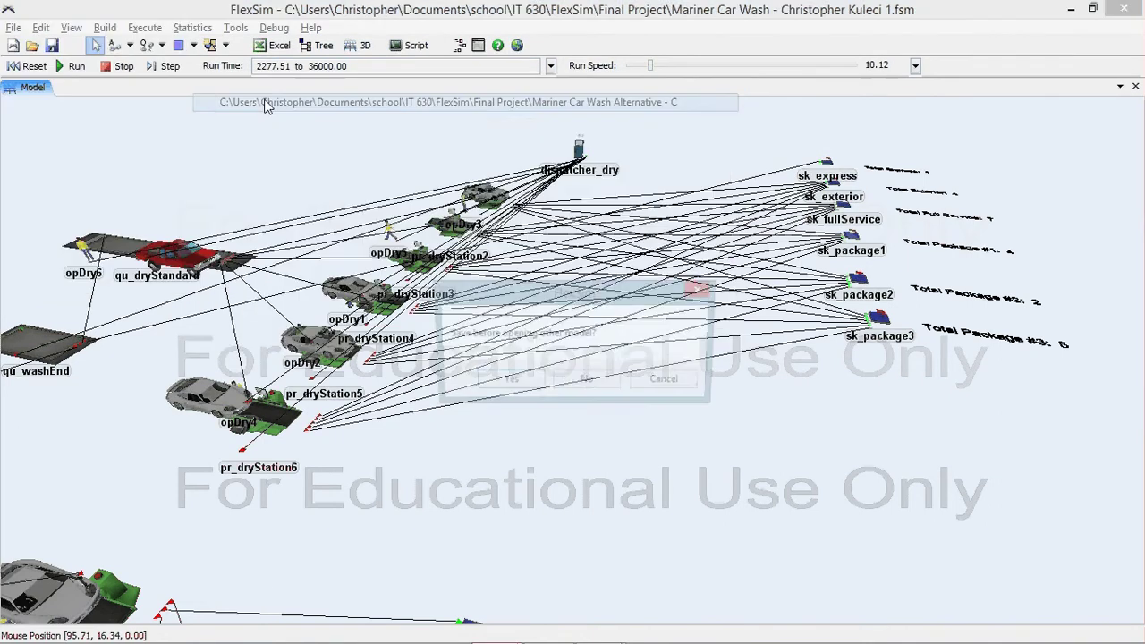
pyautogui.click(585, 379)
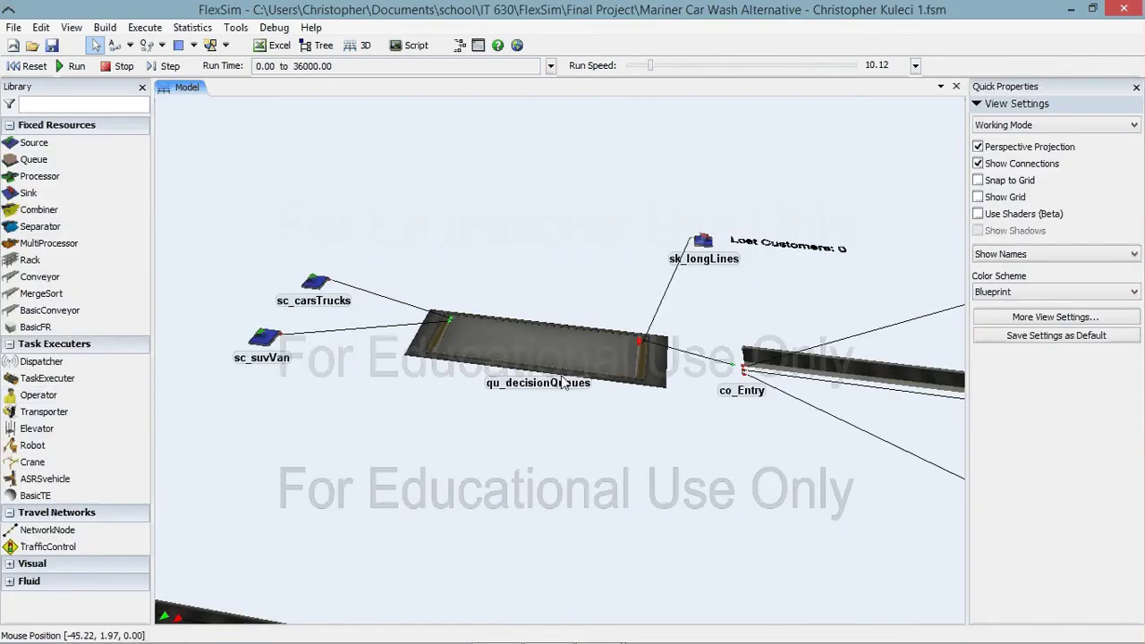
# - Run the alternative model and inspect its arrival sources, decision queue, entry lanes and separate express conveyor
pyautogui.scroll(-2, 563, 377)
pyautogui.click(71, 66)
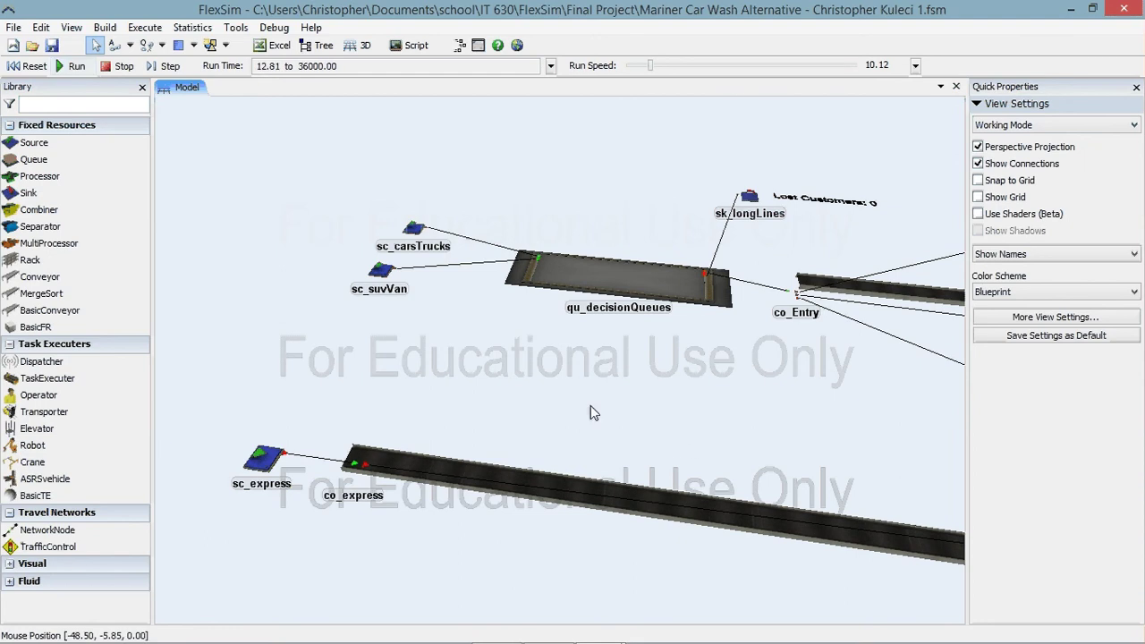
pyautogui.moveTo(590, 407); pyautogui.dragTo(528, 391)
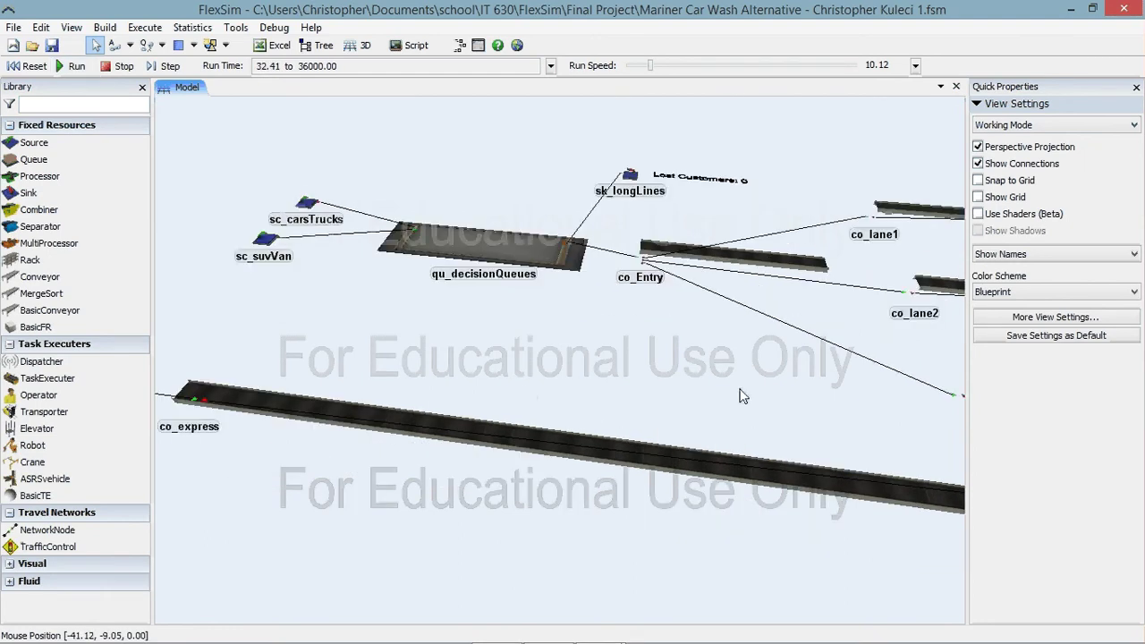
pyautogui.moveTo(739, 389); pyautogui.dragTo(533, 359)
pyautogui.scroll(-2, 532, 359)
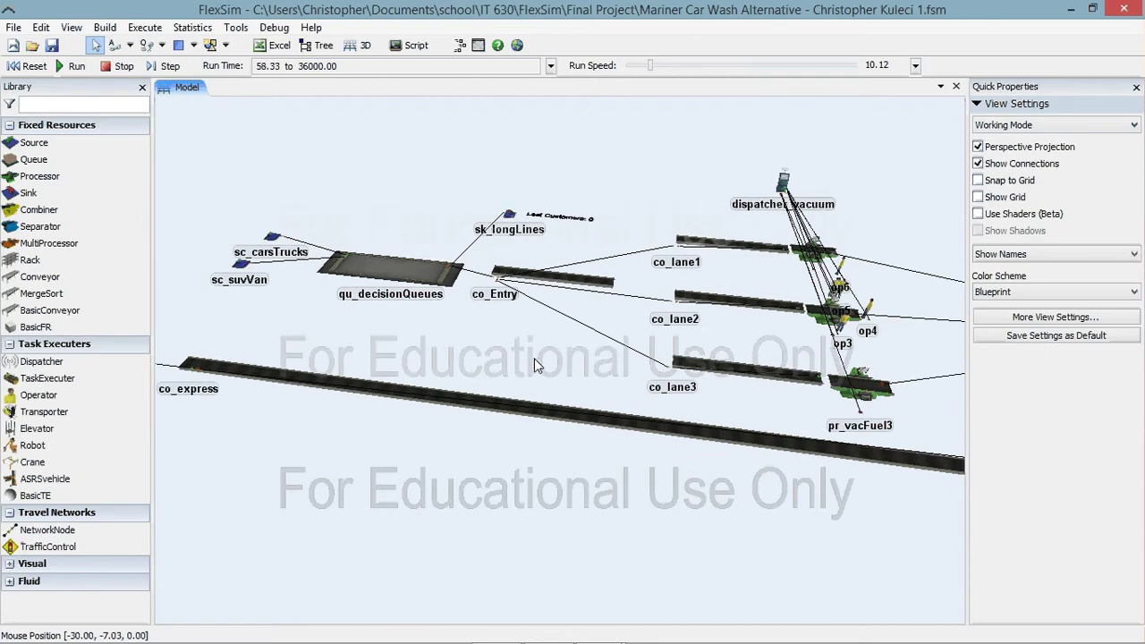
pyautogui.scroll(-2, 546, 368)
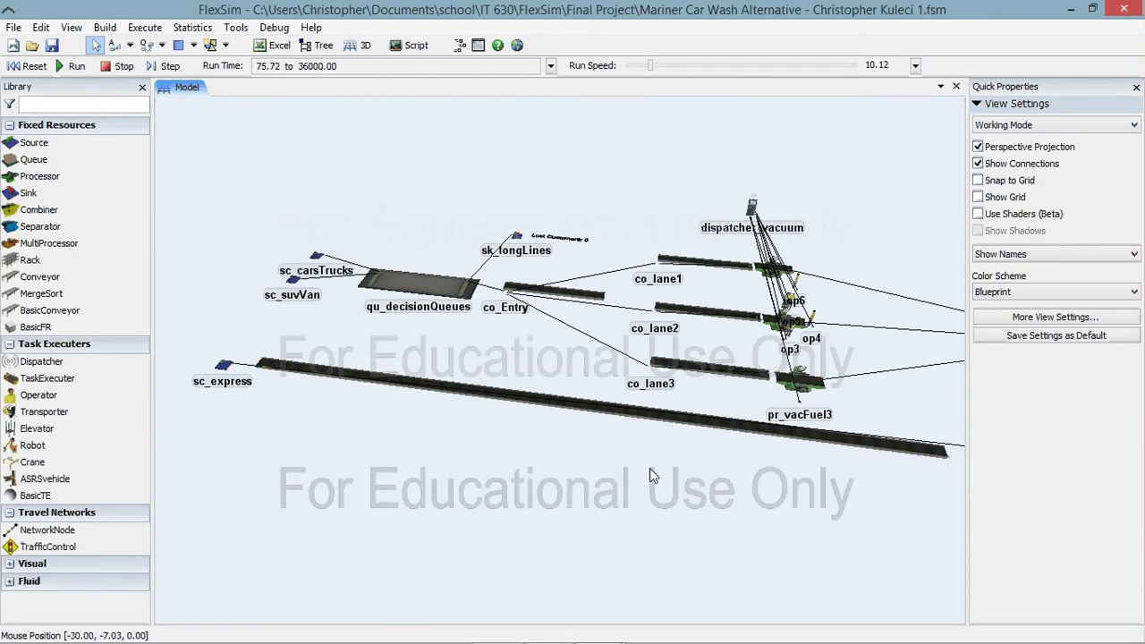
# - Follow the express lane from its conveyor through the pr_expressPay processor to the car wash queue
pyautogui.moveTo(650, 476); pyautogui.dragTo(549, 456)
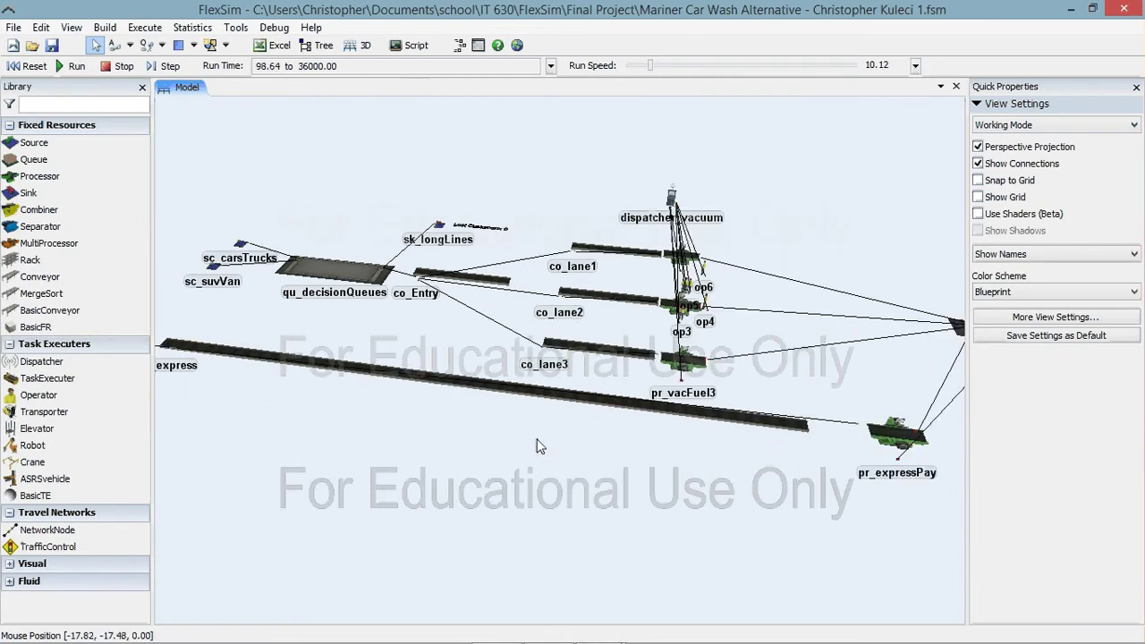
pyautogui.moveTo(624, 447); pyautogui.dragTo(574, 464)
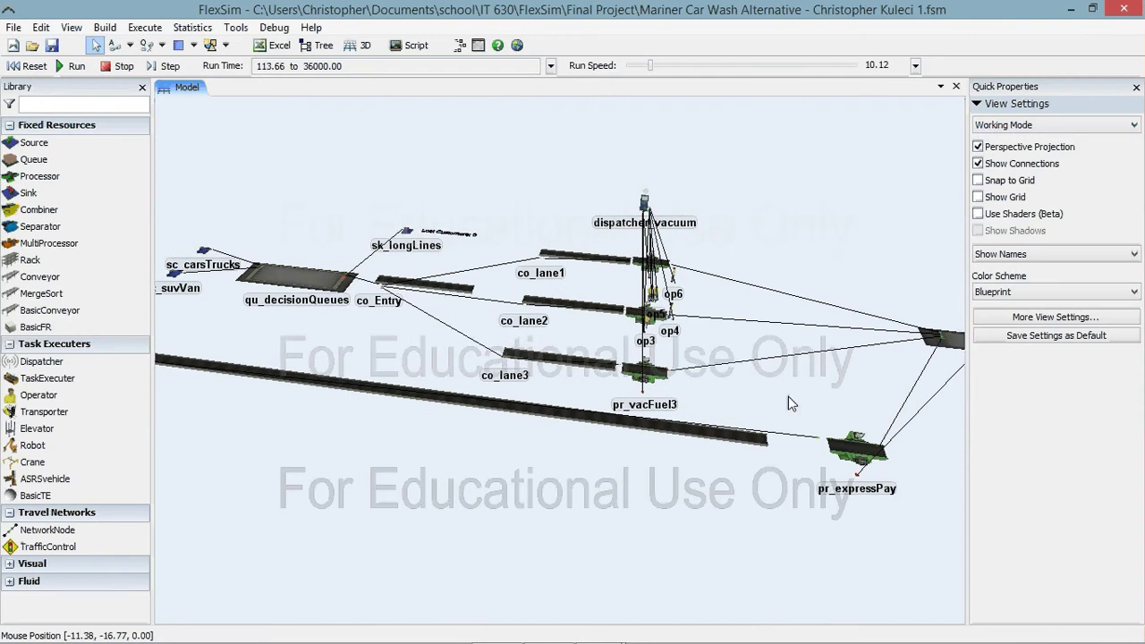
pyautogui.moveTo(732, 401); pyautogui.dragTo(667, 404)
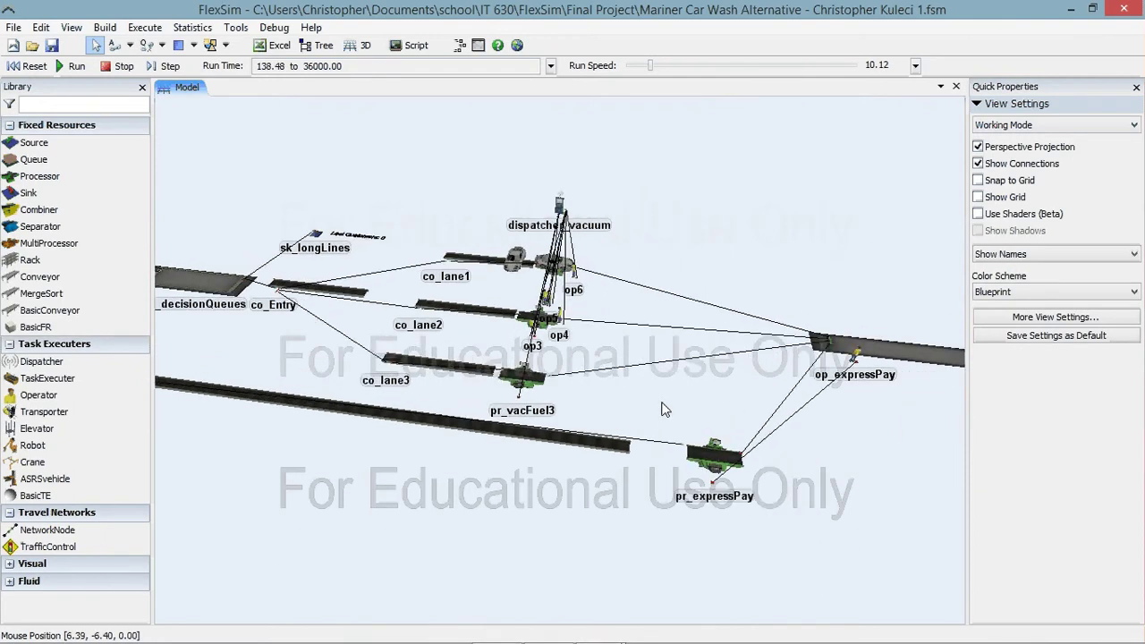
pyautogui.scroll(-1, 702, 398)
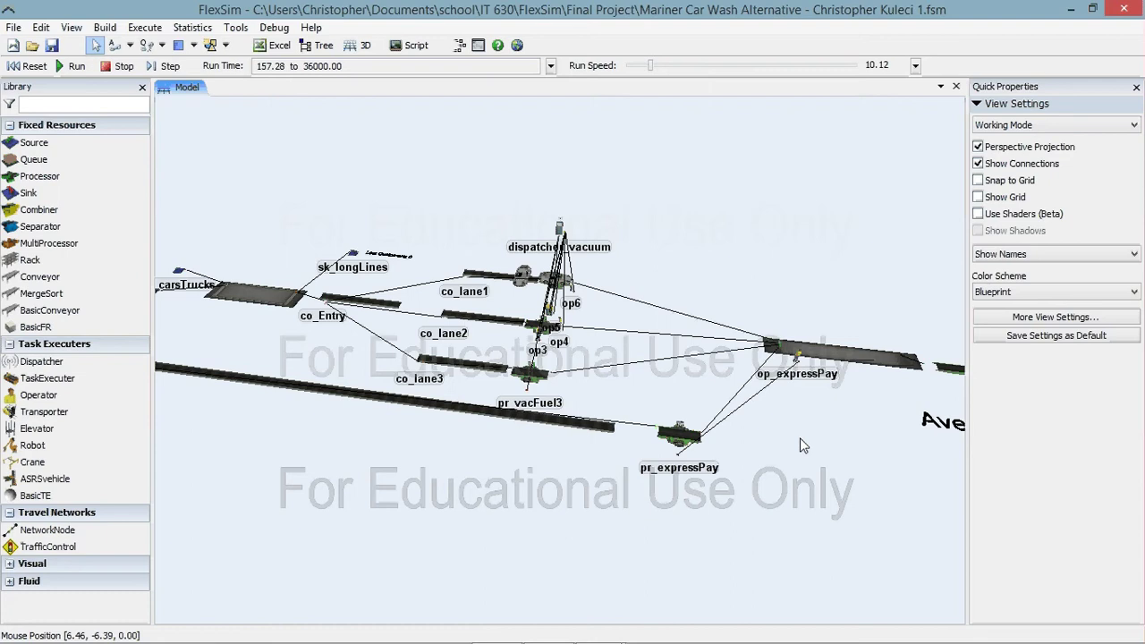
pyautogui.scroll(-1, 810, 456)
pyautogui.moveTo(782, 450); pyautogui.dragTo(704, 438)
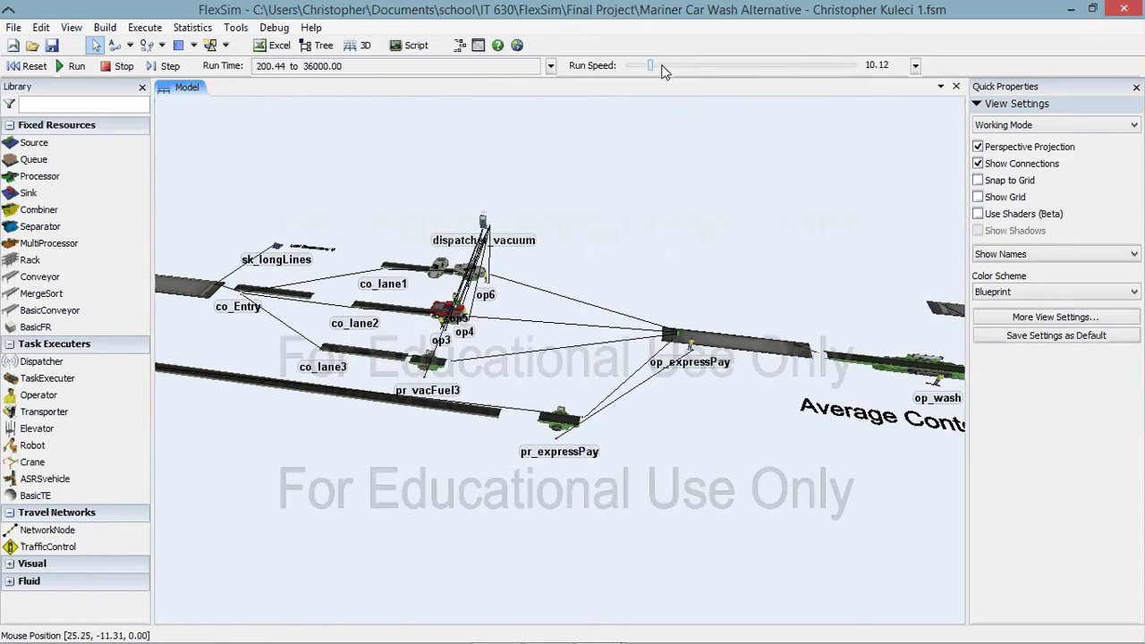
# - Raise the run speed to 75.80 and inspect the flow from the vacuum and express pay stations through the wash
pyautogui.moveTo(652, 67)
pyautogui.mouseDown()
pyautogui.moveTo(675, 68)
pyautogui.moveTo(665, 68)
pyautogui.mouseUp()
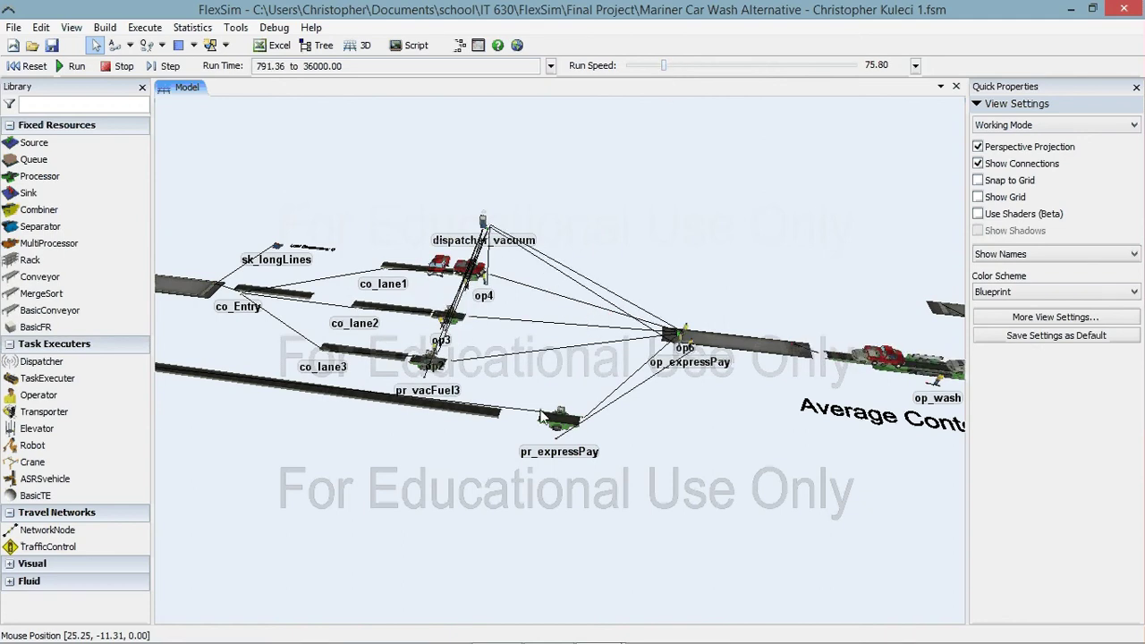
pyautogui.moveTo(722, 461); pyautogui.dragTo(679, 441)
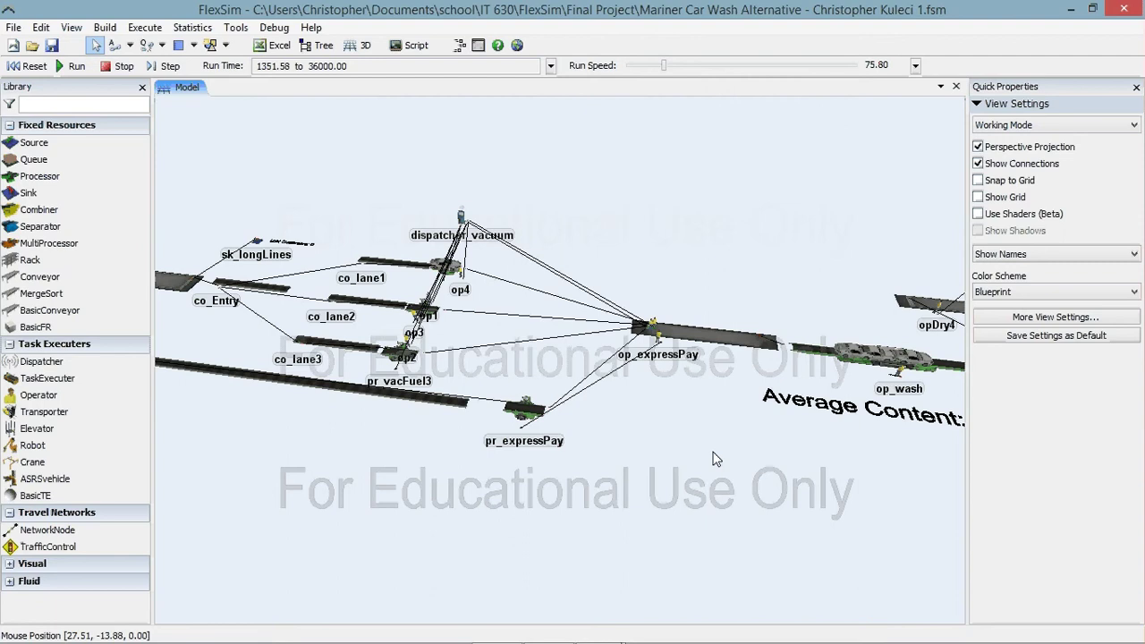
pyautogui.moveTo(612, 454); pyautogui.dragTo(524, 451)
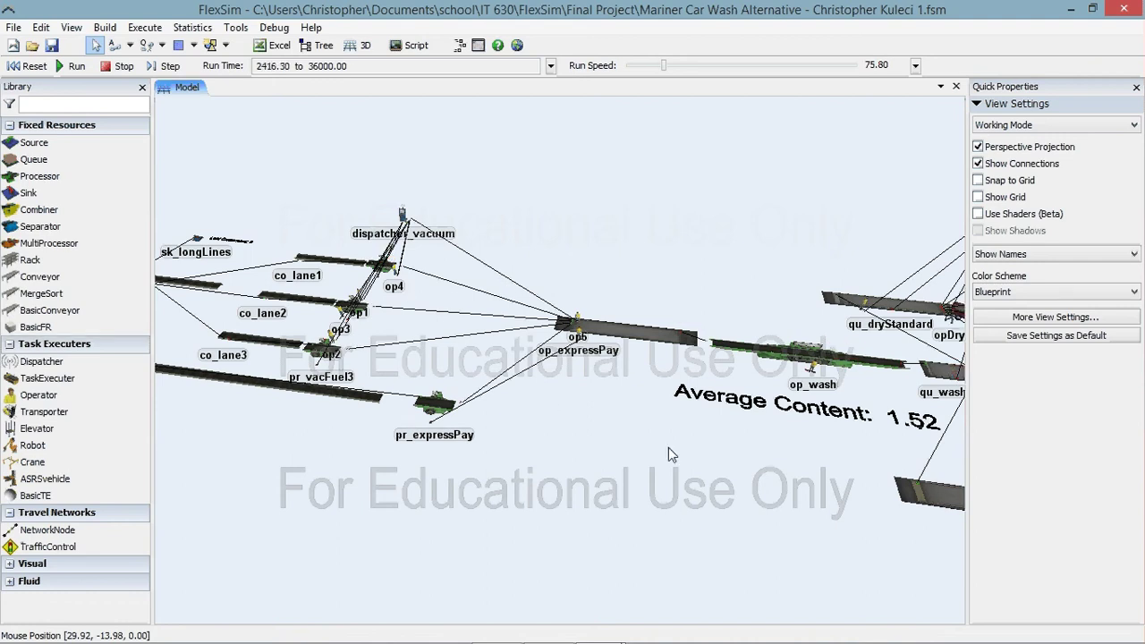
pyautogui.moveTo(668, 447); pyautogui.dragTo(547, 427)
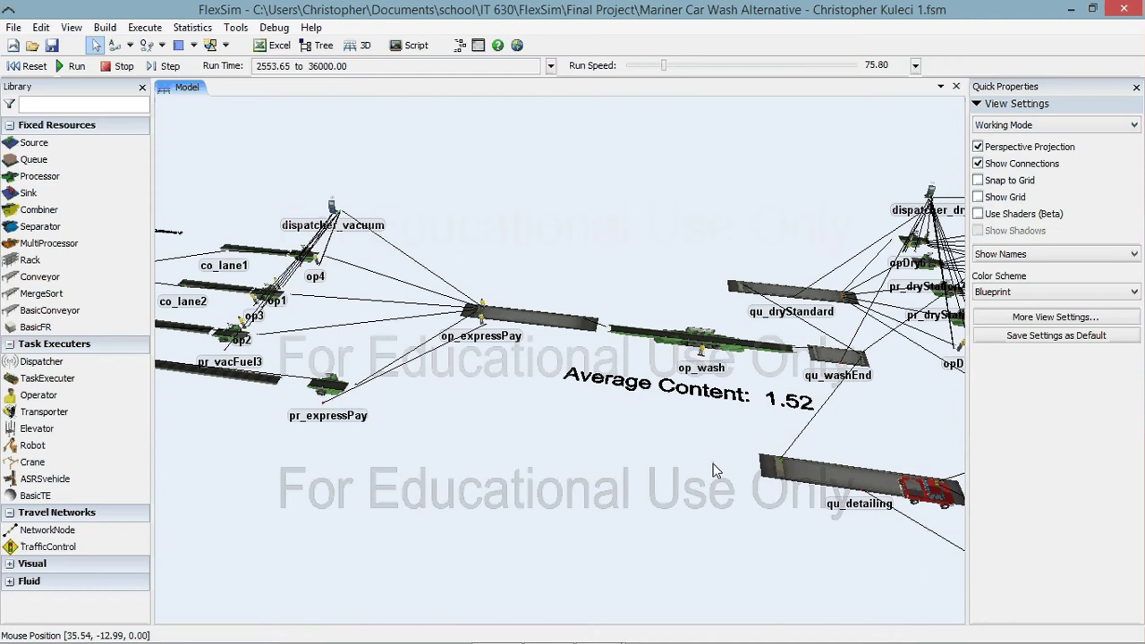
# - Examine the flow from the wash-end queue through the drying stations and detailing branch to the service sinks
pyautogui.moveTo(711, 236); pyautogui.dragTo(643, 249)
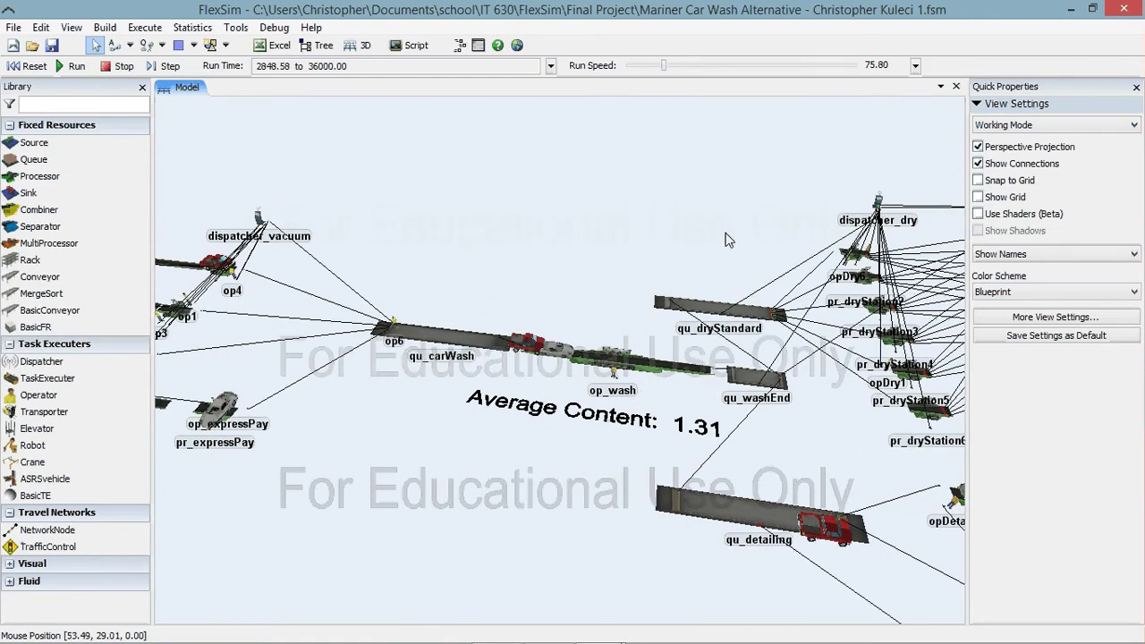
pyautogui.moveTo(648, 238); pyautogui.dragTo(638, 234)
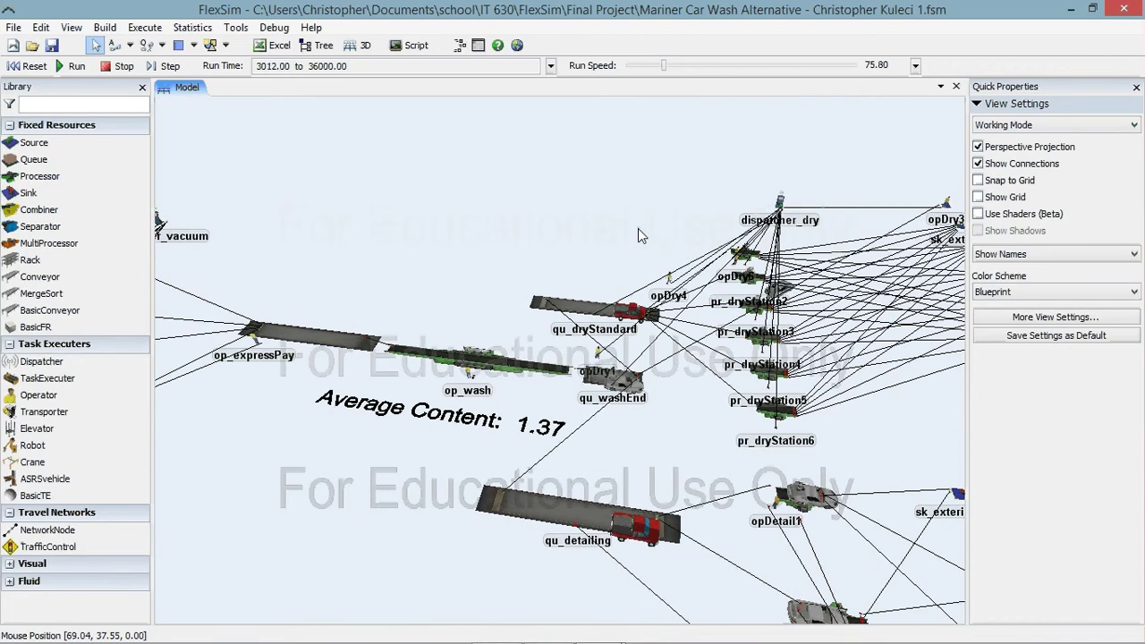
pyautogui.moveTo(648, 429); pyautogui.dragTo(584, 435)
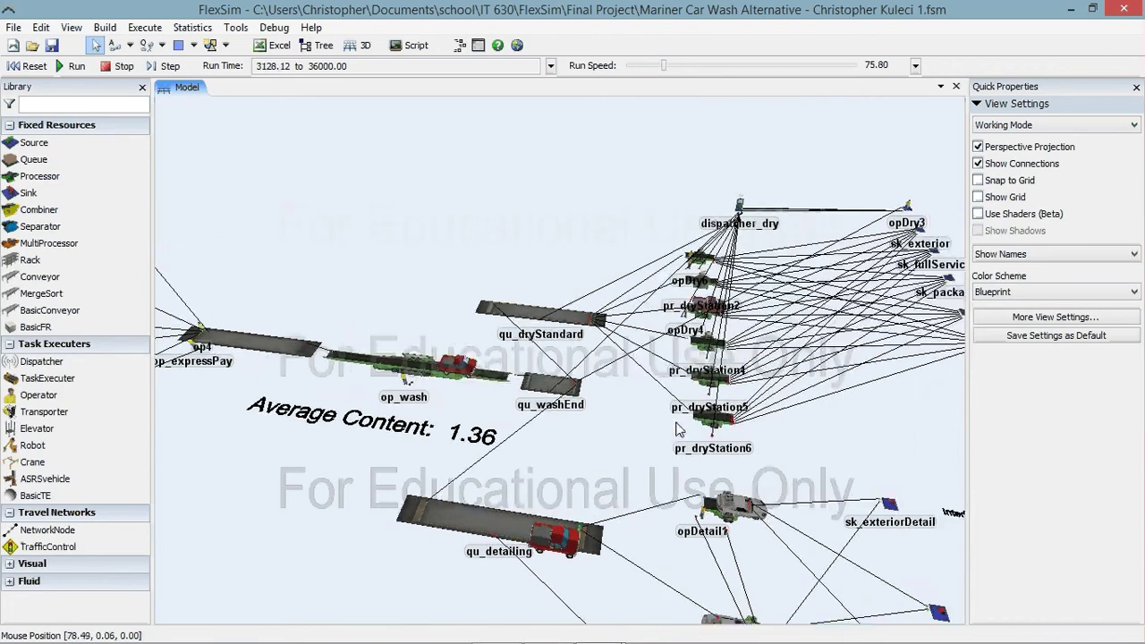
pyautogui.moveTo(734, 433); pyautogui.dragTo(645, 433)
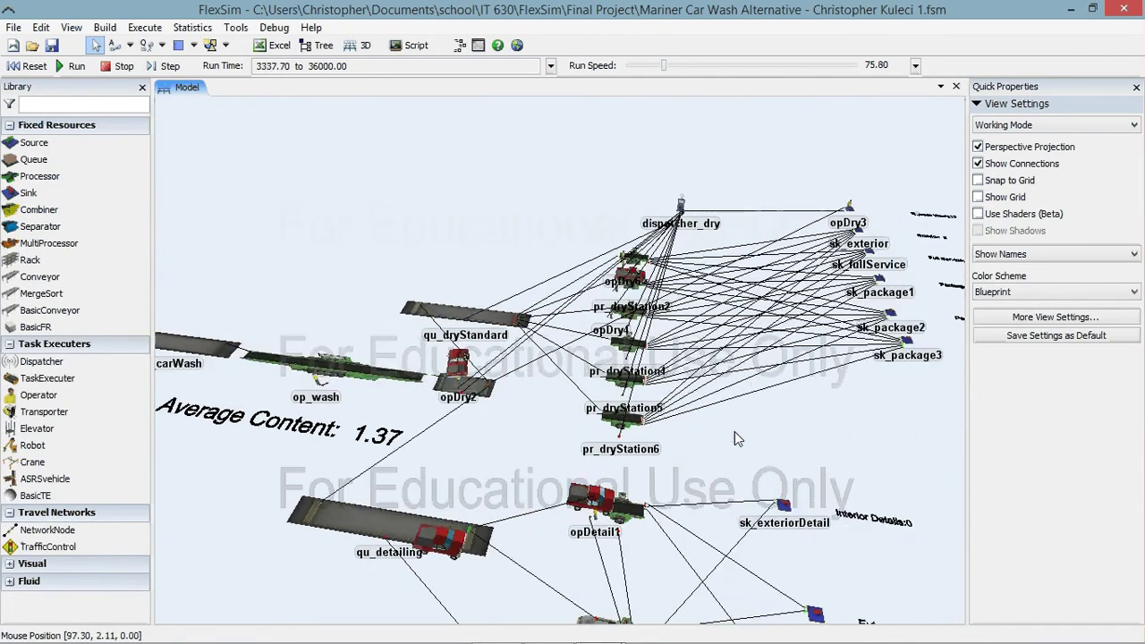
pyautogui.moveTo(840, 427); pyautogui.dragTo(691, 443)
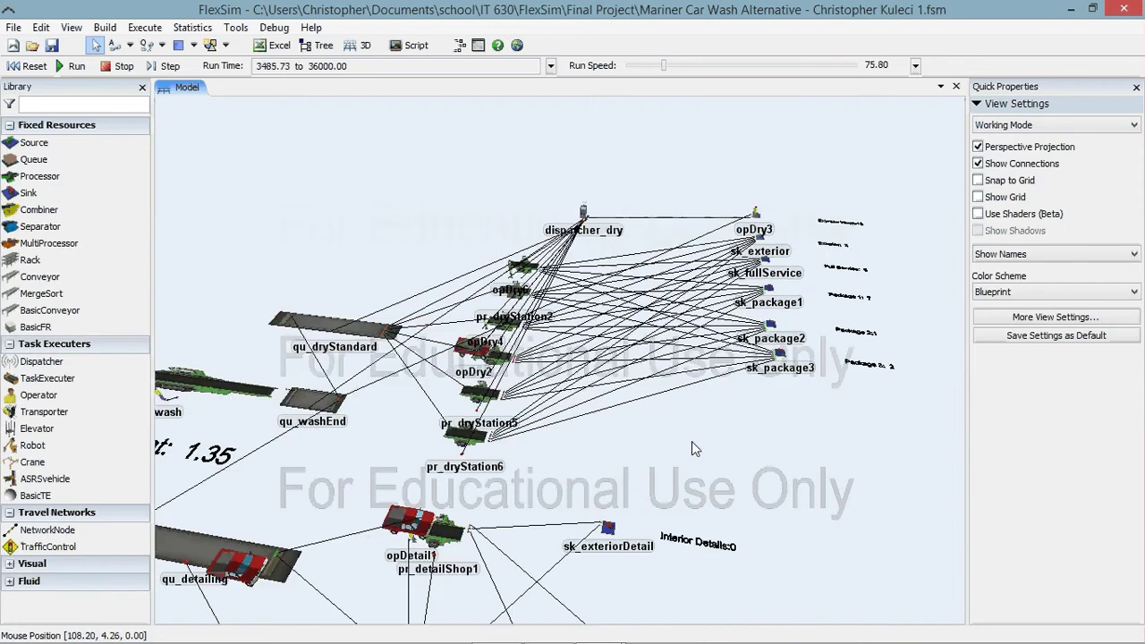
# - Raise the run speed to 18762 to complete the 36000 run, and review the vehicle totals beside the service sinks
pyautogui.moveTo(662, 69); pyautogui.dragTo(757, 70)
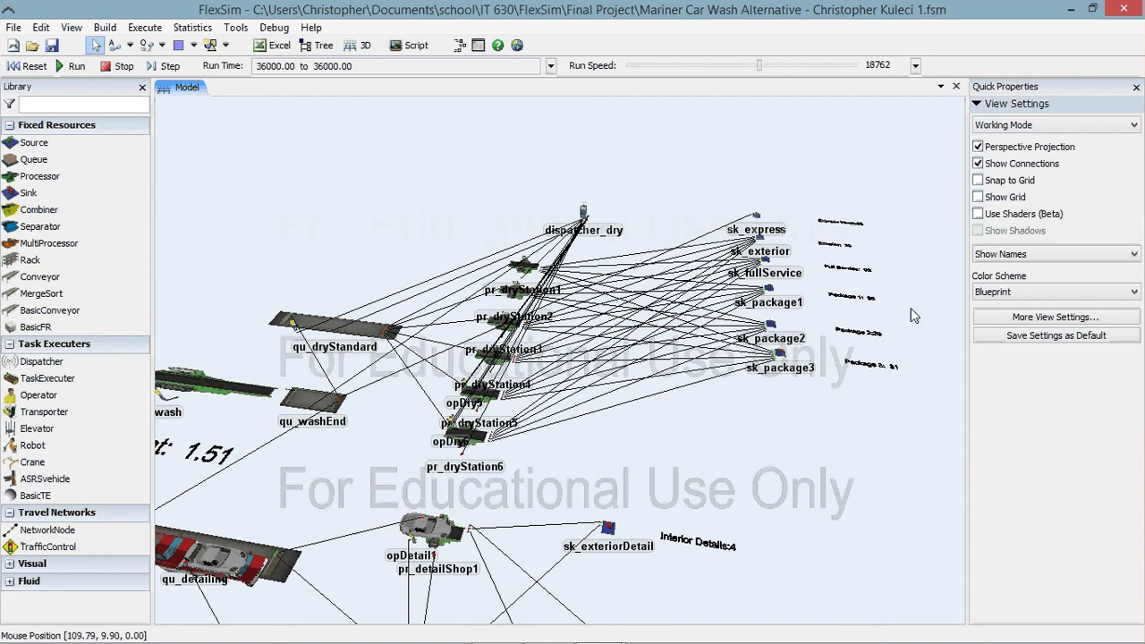
pyautogui.moveTo(902, 266); pyautogui.dragTo(856, 302)
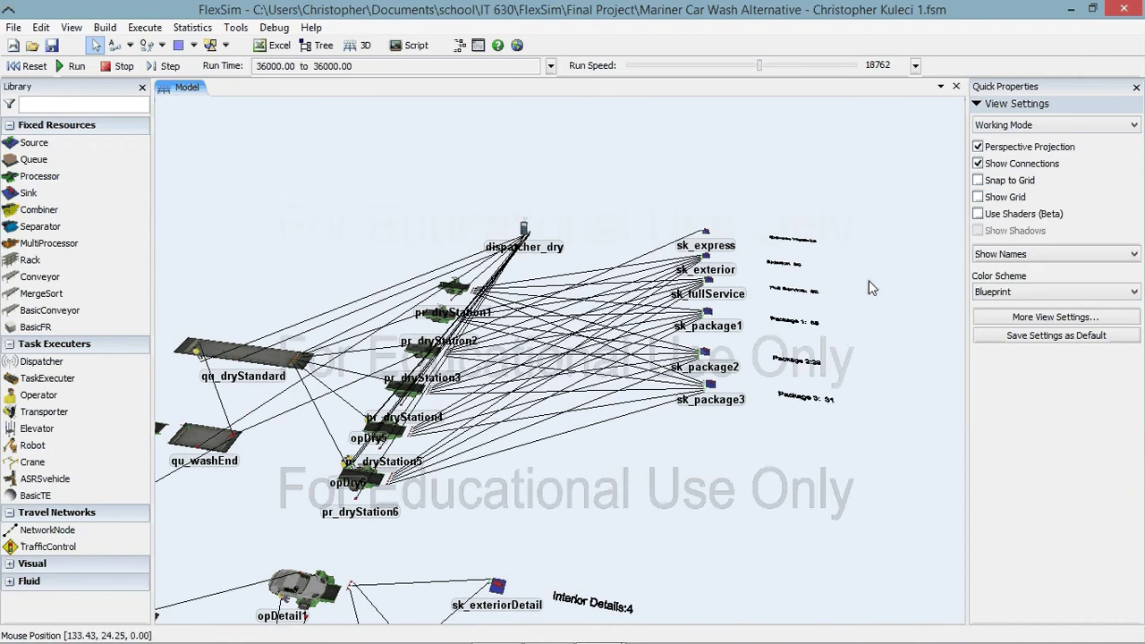
pyautogui.scroll(5, 834, 304)
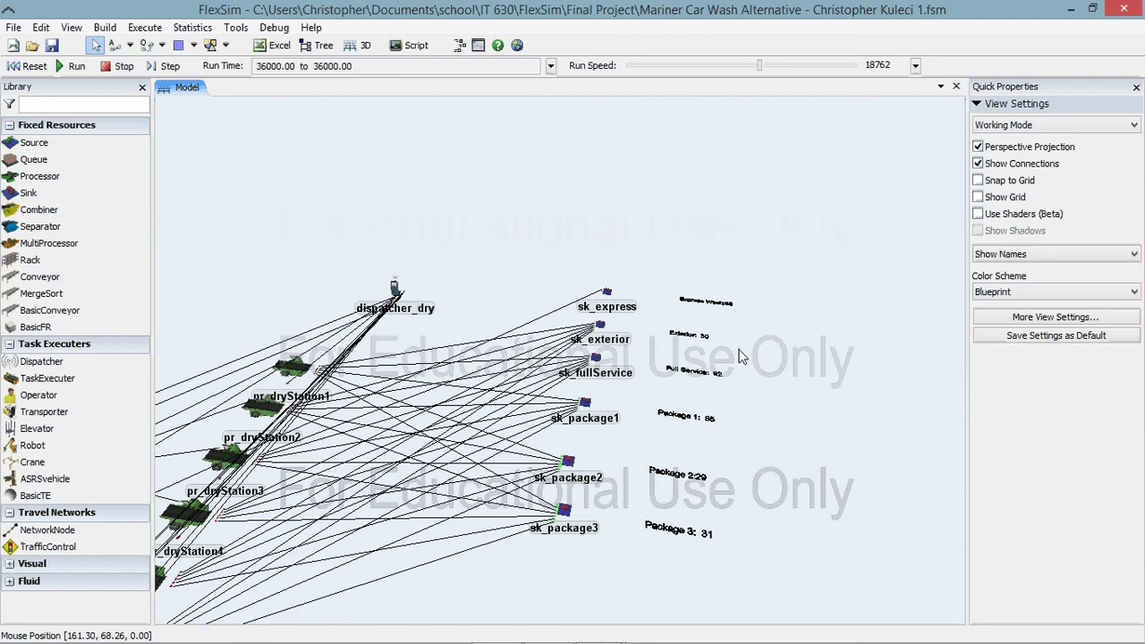
pyautogui.scroll(5, 739, 356)
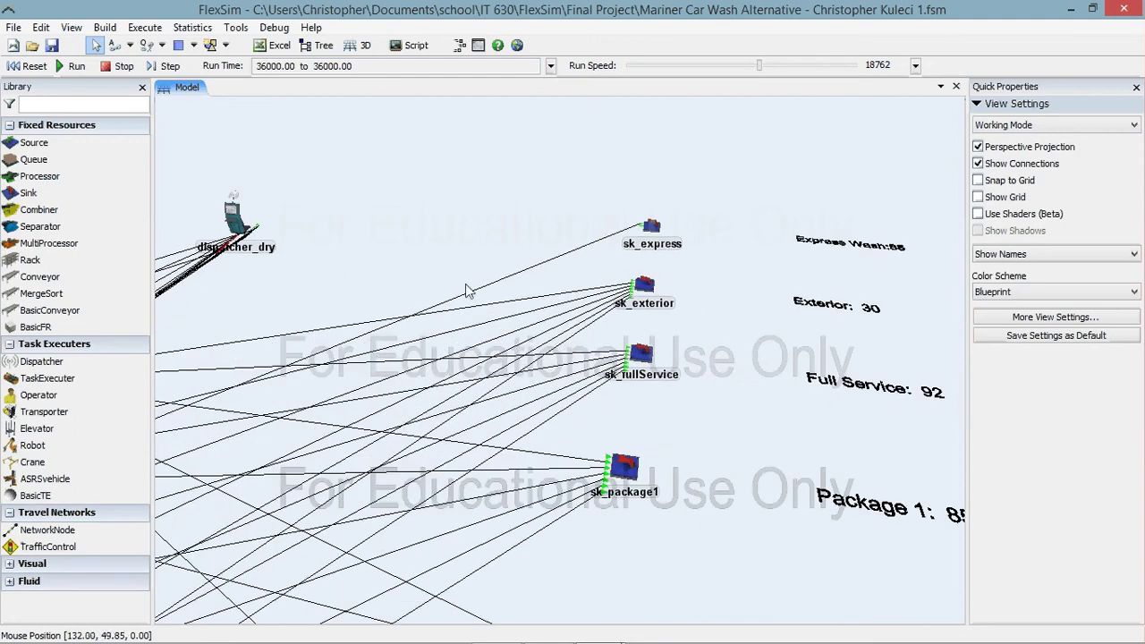
pyautogui.scroll(4, 456, 230)
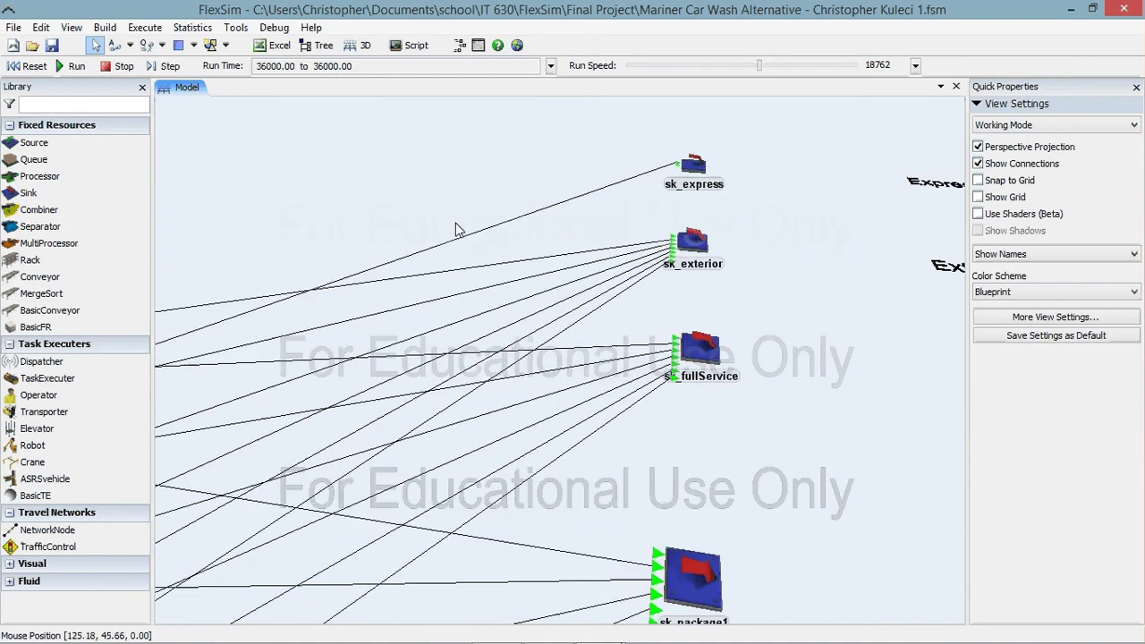
pyautogui.scroll(2, 457, 230)
pyautogui.scroll(-2, 457, 230)
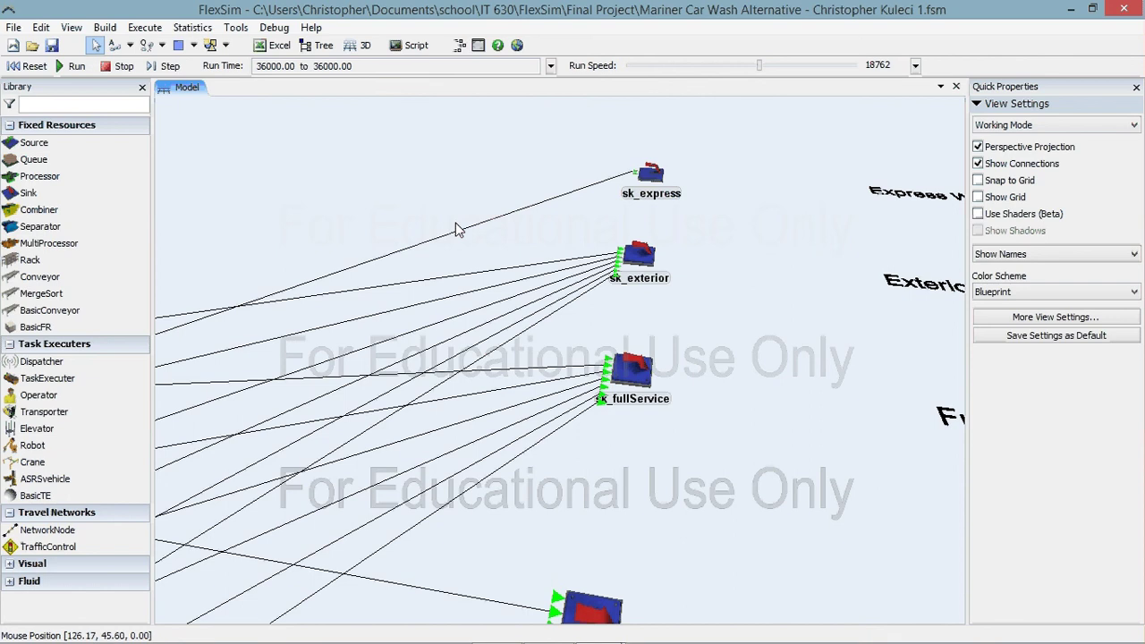
pyautogui.scroll(3, 456, 230)
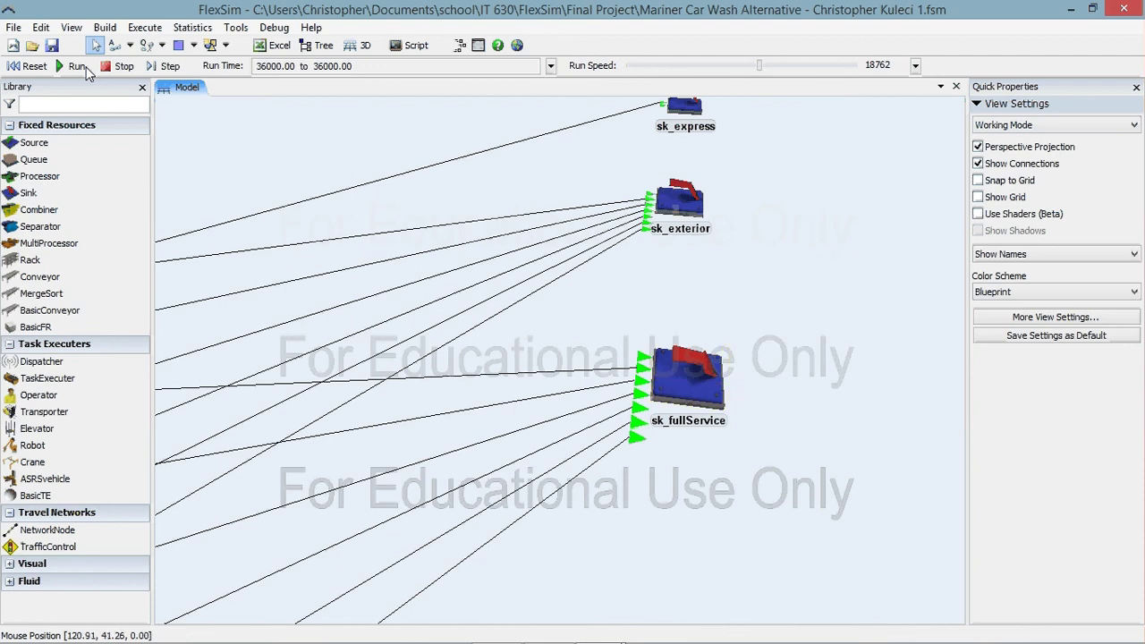
pyautogui.hotkey('alt', 'Tab')
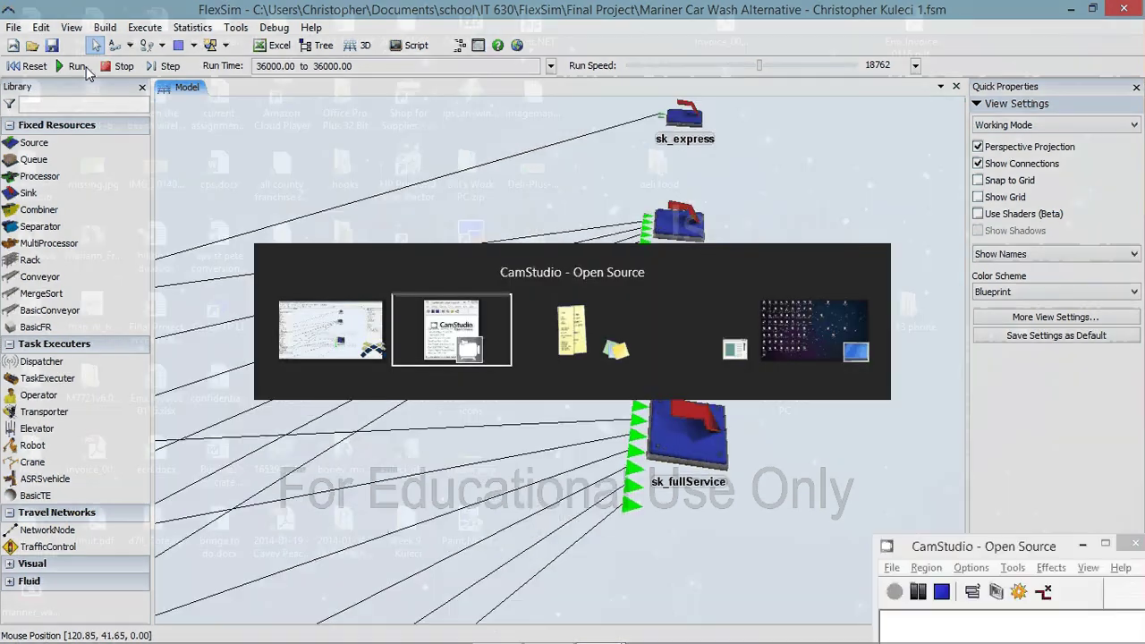